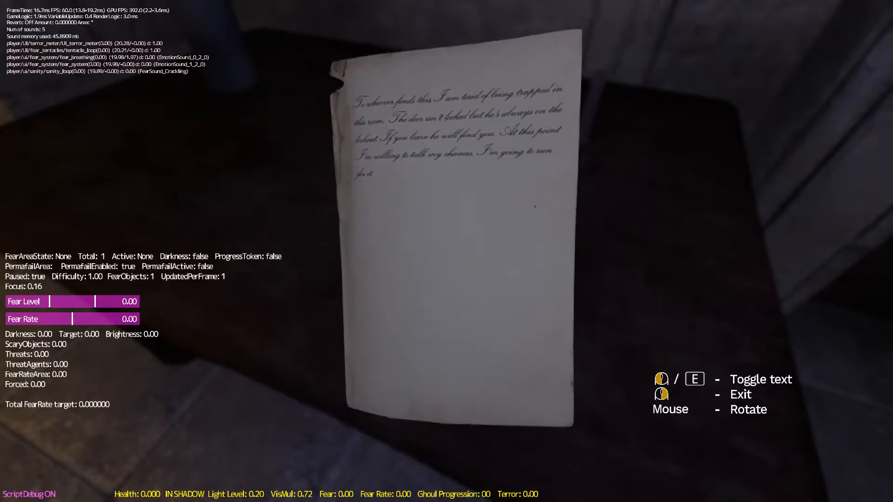
# Step: Toggle the note's plain-text overlay on and off in the game and switch to the code editor
pyautogui.press('e')
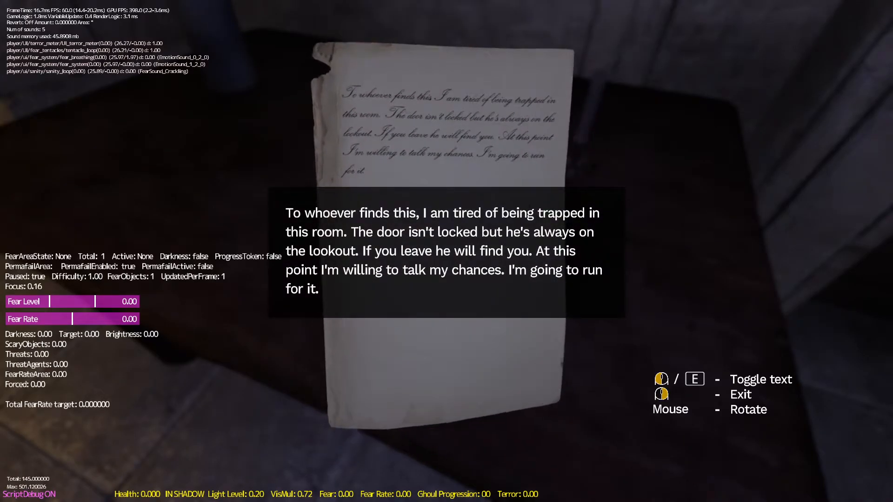
pyautogui.press('e')
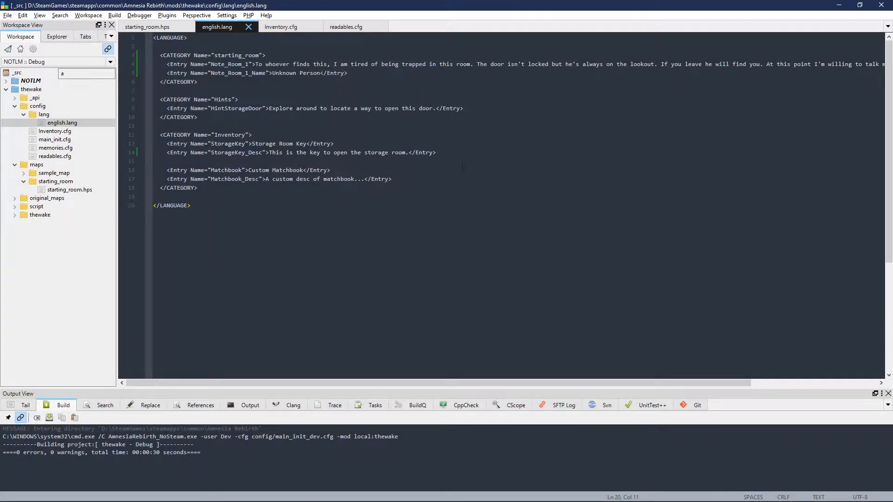
pyautogui.press('alt')
pyautogui.click(372, 248)
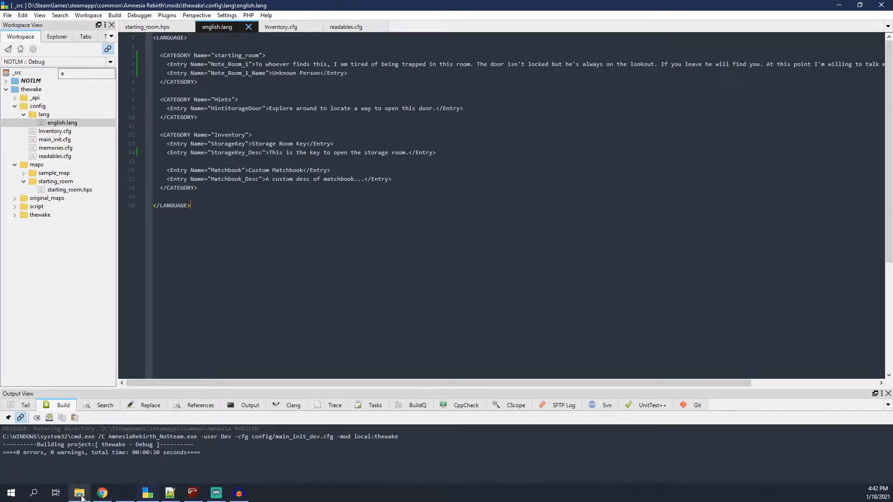
# Step: Switch to File Explorer and open the game's entities\cave\gameplay\note_caves folder
pyautogui.click(79, 495)
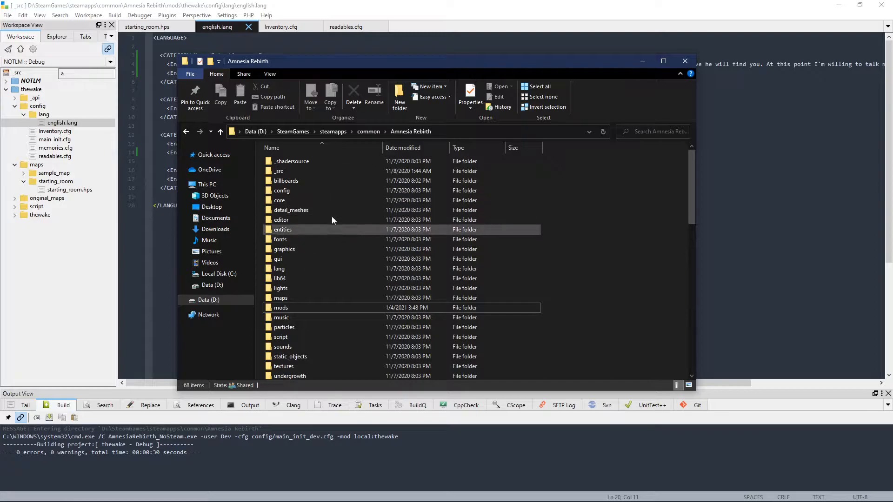
pyautogui.doubleClick(291, 233)
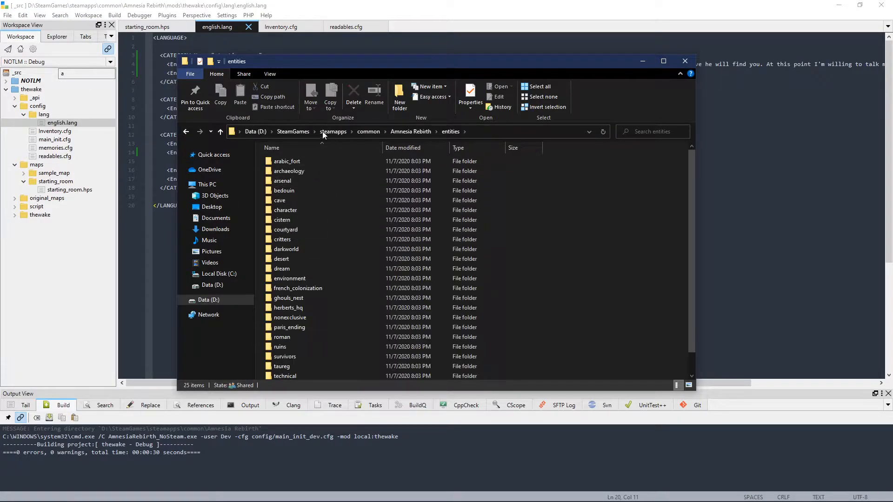
pyautogui.doubleClick(299, 200)
pyautogui.doubleClick(297, 171)
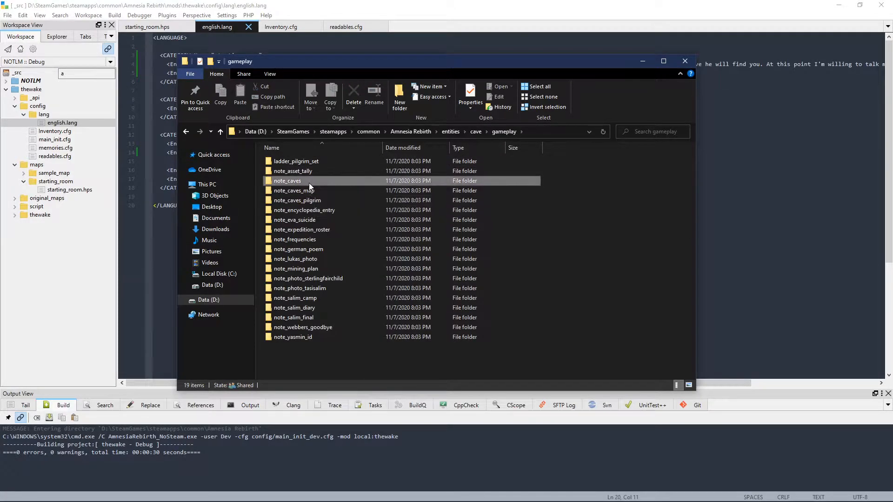
pyautogui.doubleClick(307, 182)
# Step: Copy the five note_caves_01 files, from the .dae through the .msh file
pyautogui.click(324, 183)
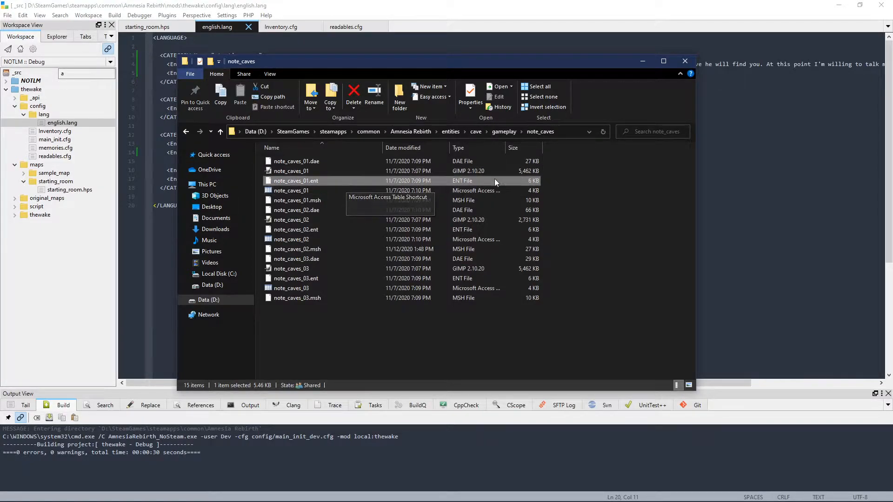
pyautogui.click(406, 171)
pyautogui.click(386, 181)
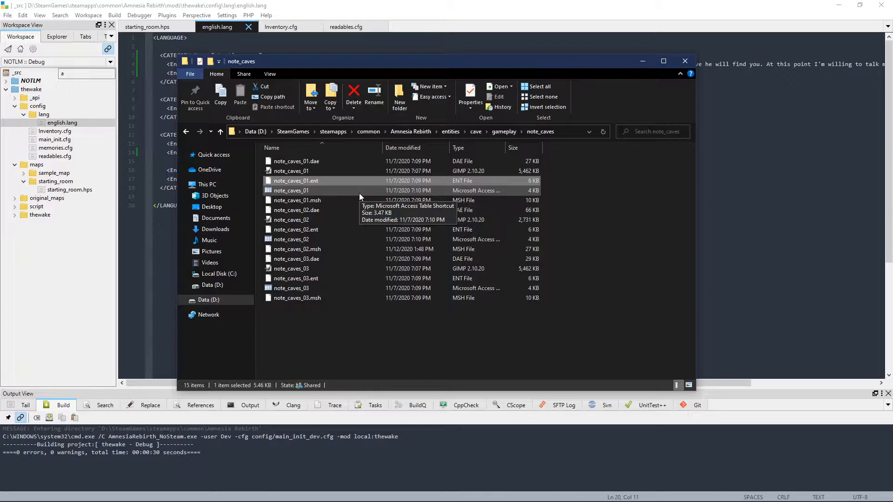
pyautogui.click(582, 195)
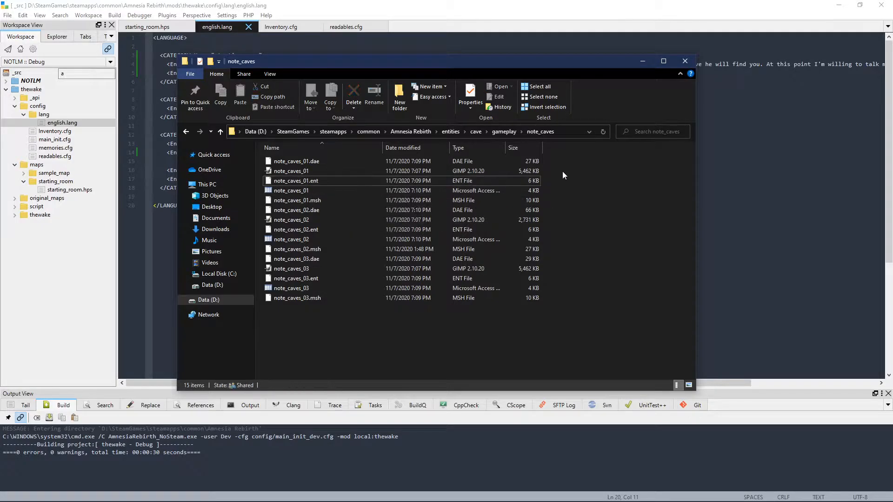
pyautogui.moveTo(559, 177); pyautogui.dragTo(515, 201)
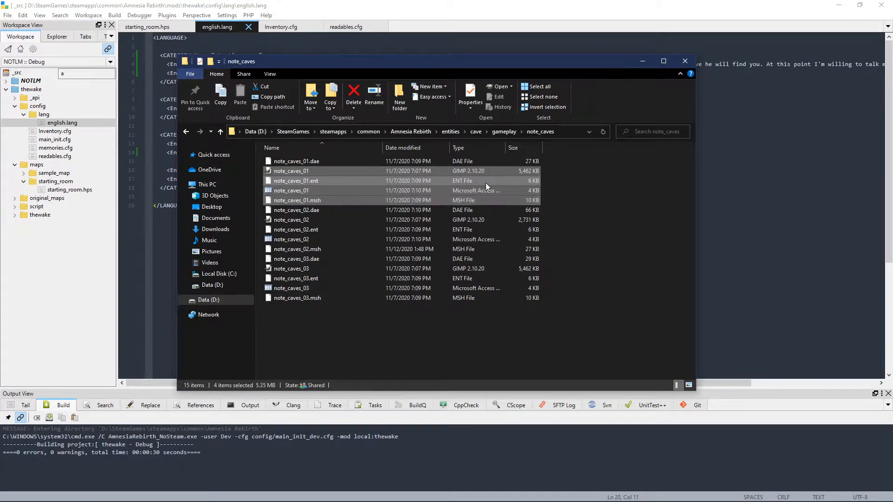
pyautogui.click(551, 169)
pyautogui.moveTo(551, 157); pyautogui.dragTo(484, 202)
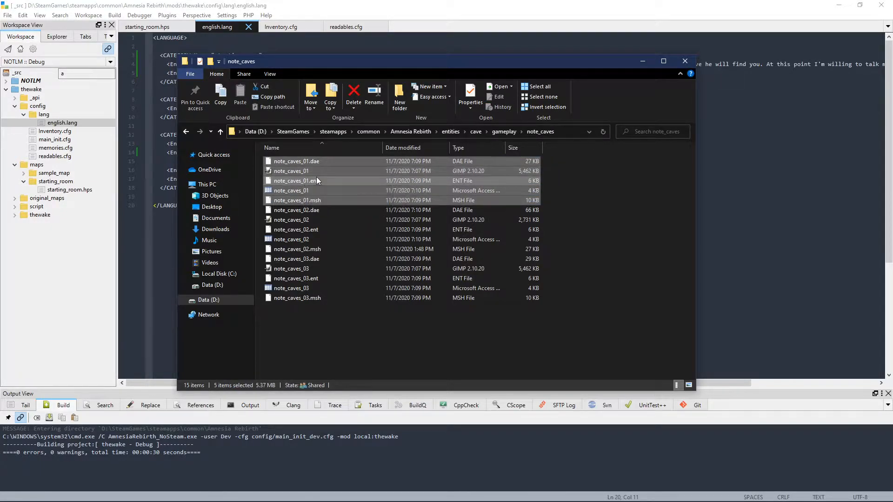
pyautogui.rightClick(361, 186)
pyautogui.click(389, 320)
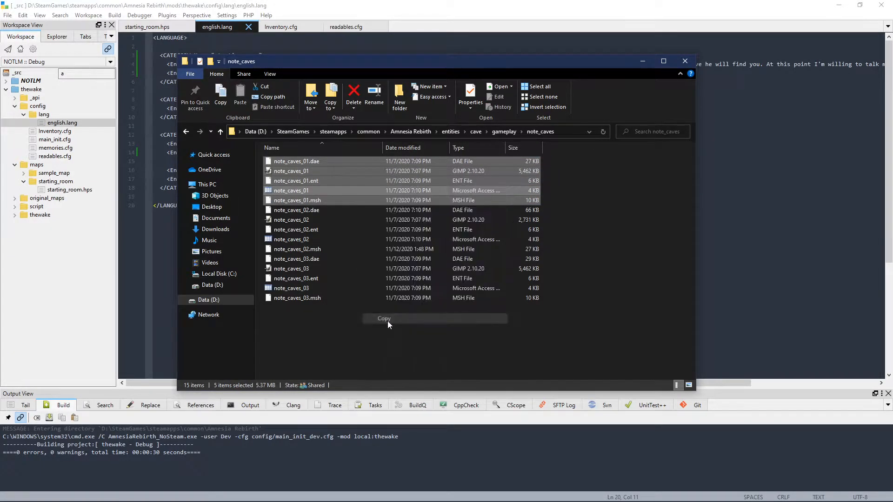
pyautogui.click(627, 212)
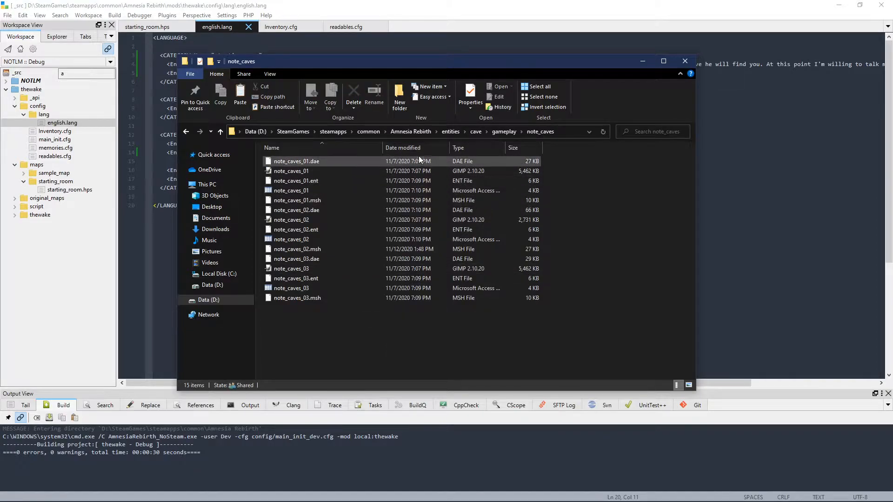
# Step: Create a folder named entities inside the mods\thewake folder of Amnesia Rebirth
pyautogui.click(416, 133)
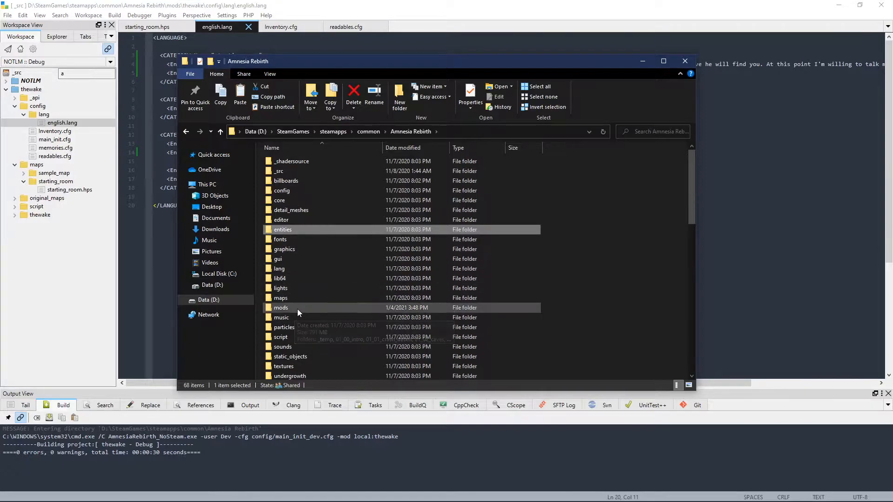
pyautogui.doubleClick(297, 308)
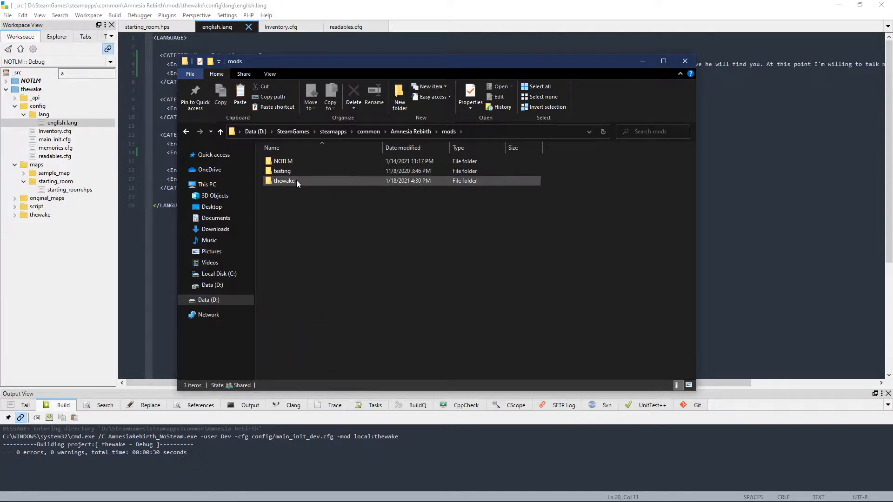
pyautogui.doubleClick(297, 180)
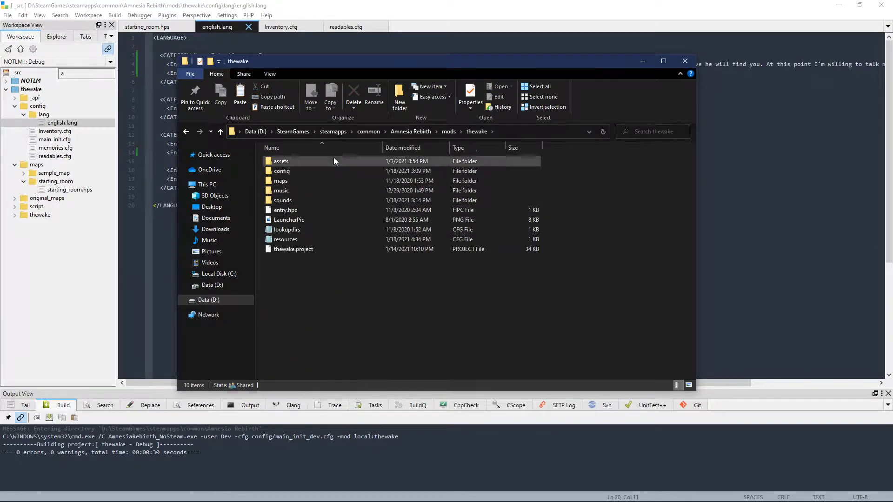
pyautogui.rightClick(304, 321)
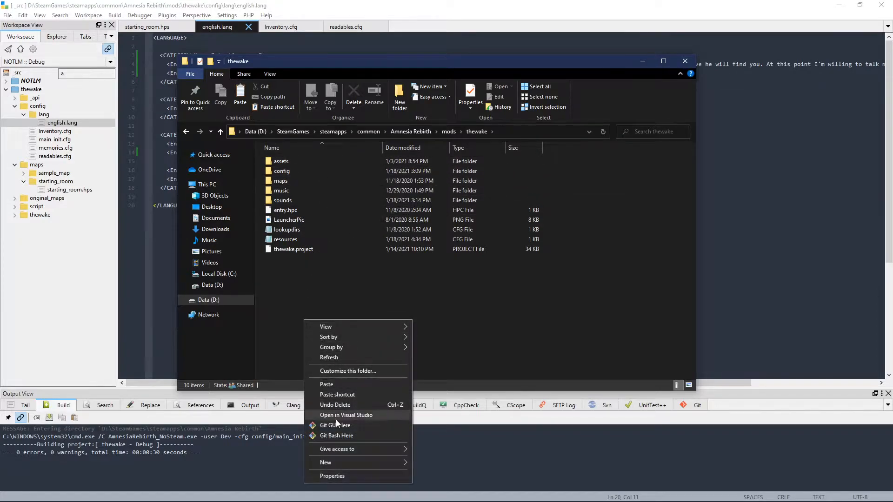
pyautogui.moveTo(326, 462)
pyautogui.click(476, 347)
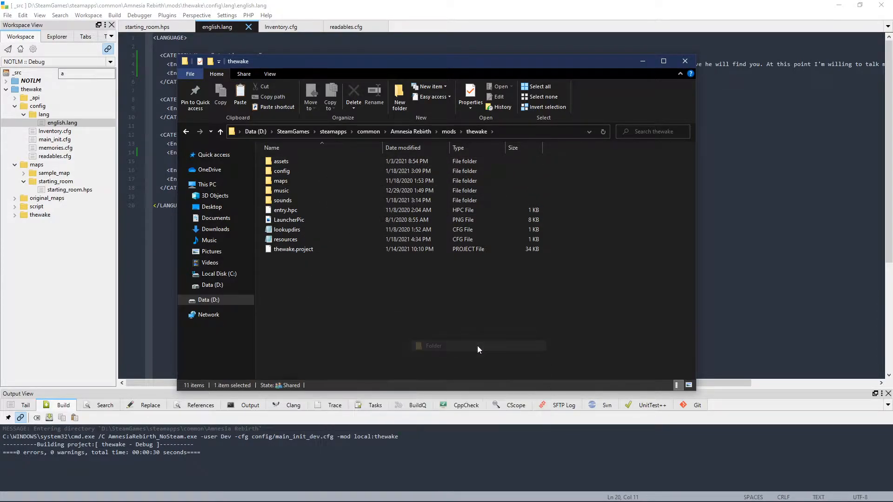
pyautogui.write('entities')
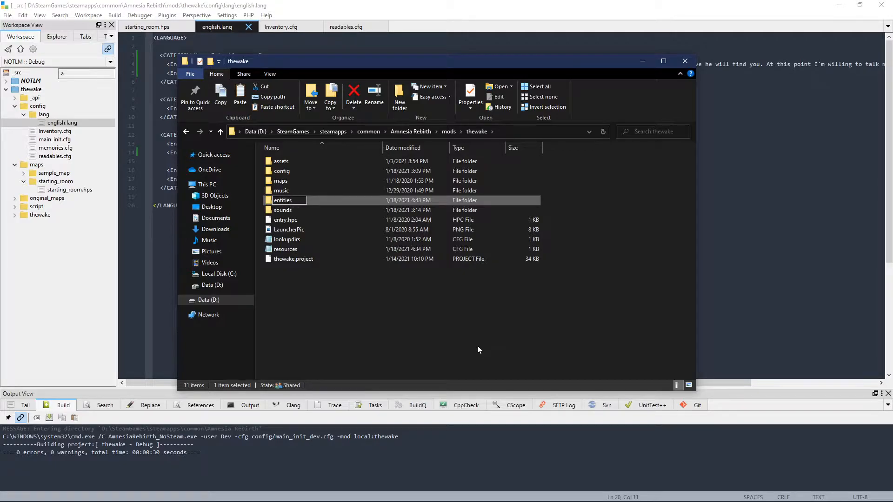
pyautogui.press('Return')
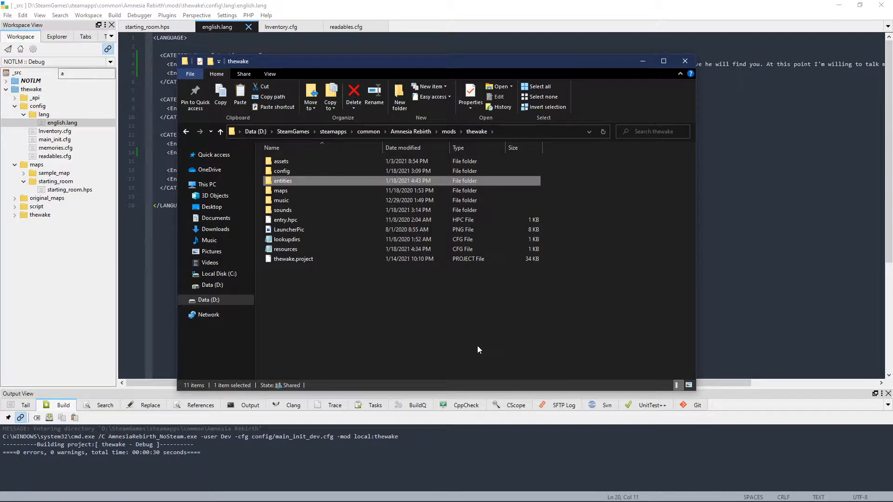
# Step: Paste the copied note_caves_01 files into the mod's new entities folder
pyautogui.doubleClick(313, 180)
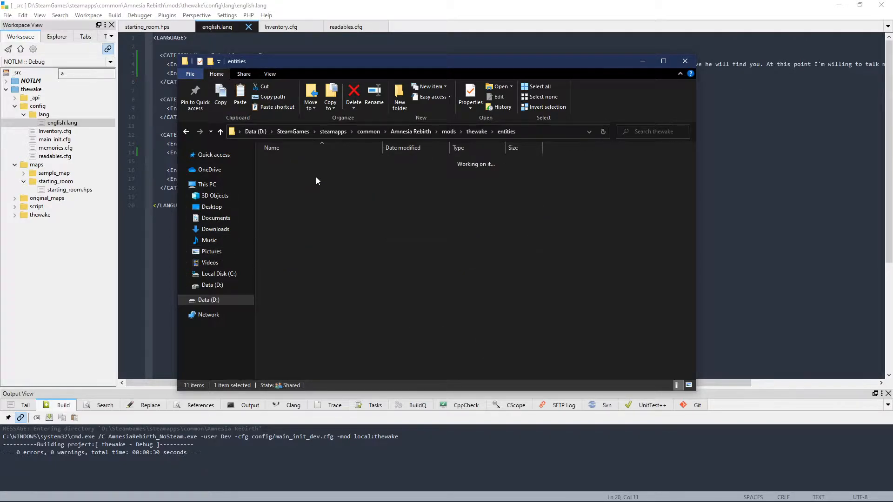
pyautogui.hotkey('ctrl', 'v')
pyautogui.click(434, 219)
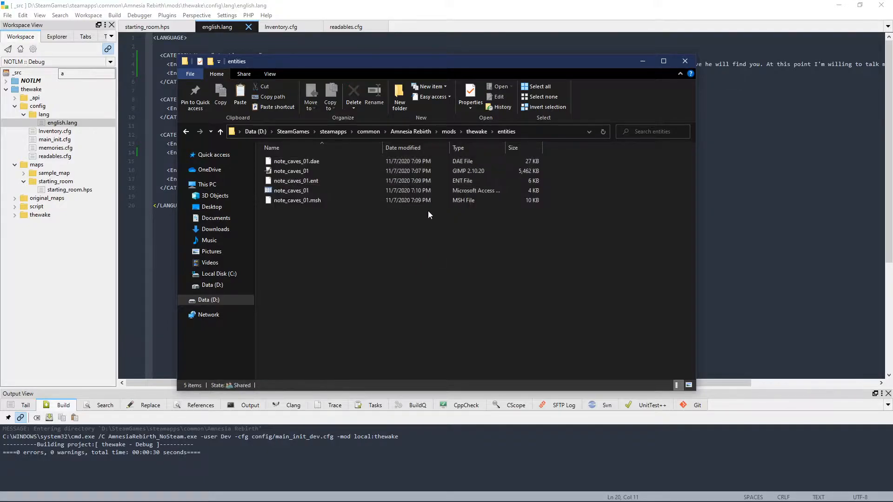
# Step: Check the note's entity name in HPL Level Editor and rename the pasted .dae file to note_room_1.dae
pyautogui.click(328, 161)
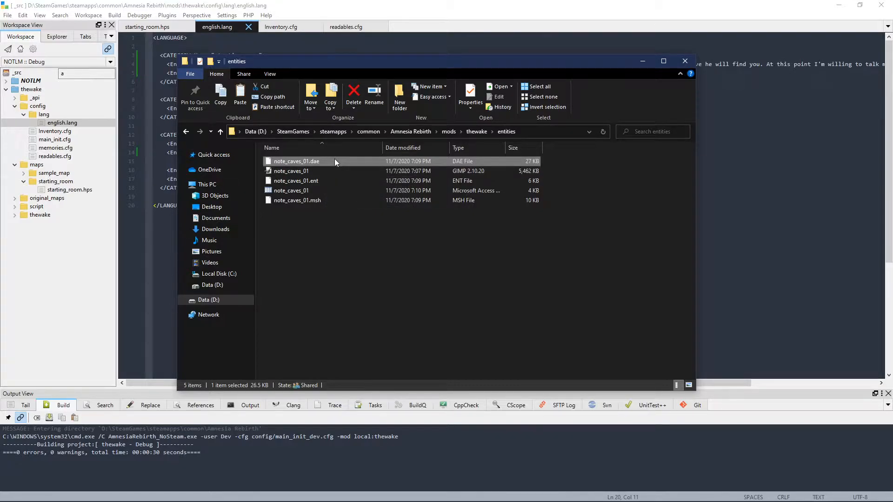
pyautogui.moveTo(383, 500)
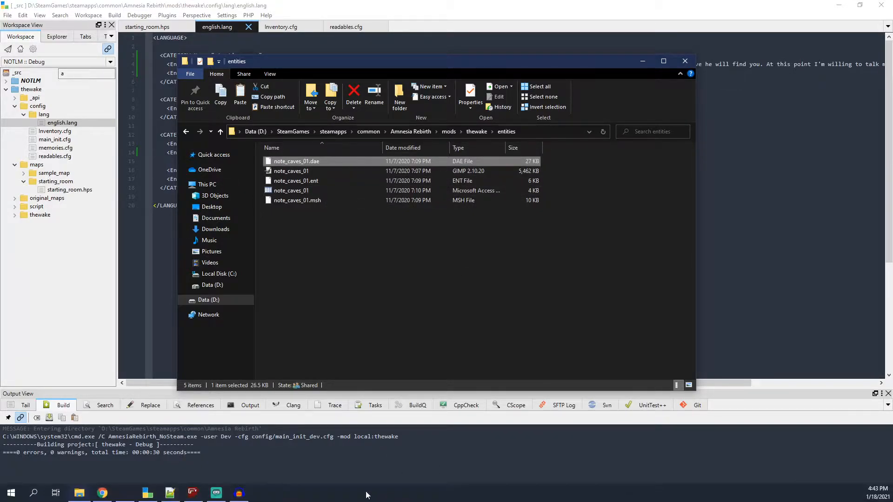
pyautogui.click(193, 493)
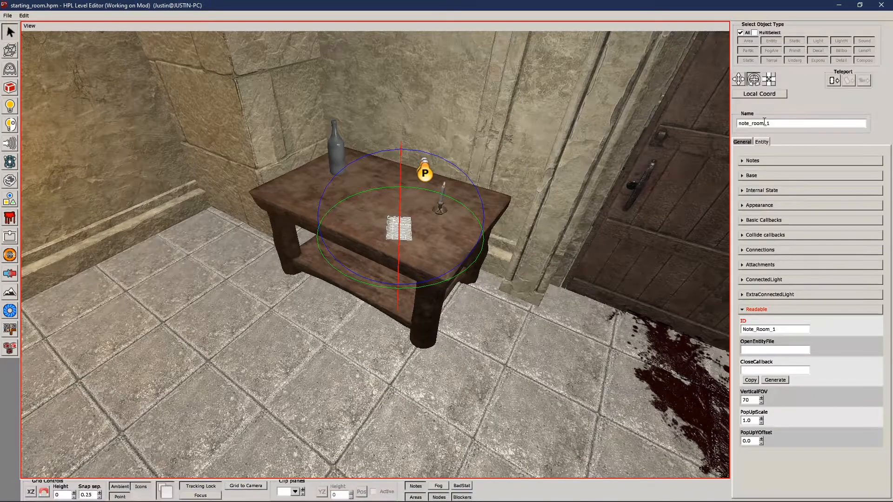
pyautogui.click(839, 5)
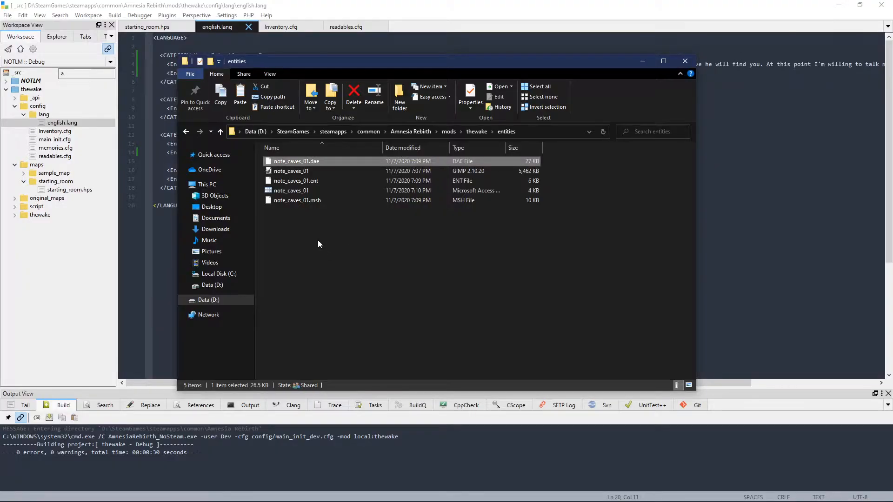
pyautogui.click(300, 162)
pyautogui.write('note_room_1')
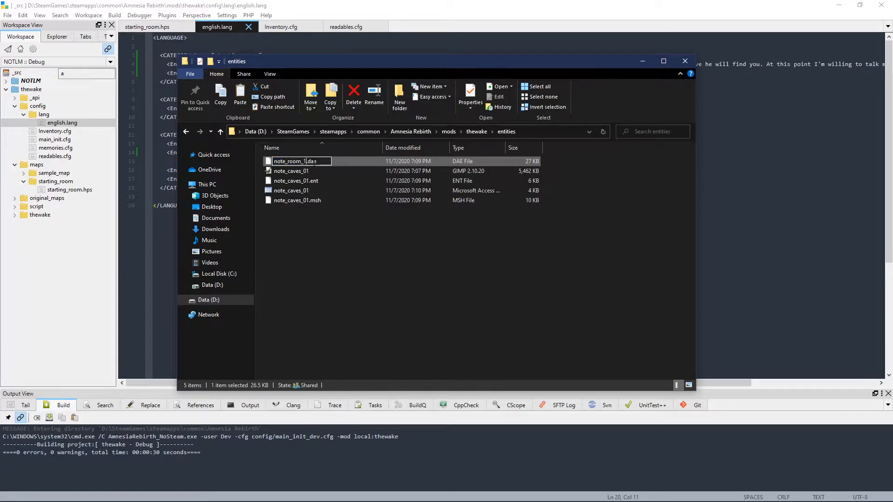
pyautogui.hotkey('shift', 'Left')
pyautogui.hotkey('shift', 'Left')
pyautogui.hotkey('shift', 'Left')
pyautogui.hotkey('shift', 'Left')
pyautogui.hotkey('shift', 'Left')
pyautogui.hotkey('shift', 'Left')
pyautogui.hotkey('shift', 'Left')
pyautogui.hotkey('shift', 'Left')
pyautogui.hotkey('shift', 'Left')
pyautogui.hotkey('shift', 'Left')
pyautogui.hotkey('shift', 'Left')
pyautogui.press('Return')
# Step: Rename the four remaining note_caves_01 files to note_room_1, keeping each file's extension
pyautogui.click(306, 165)
pyautogui.click(305, 161)
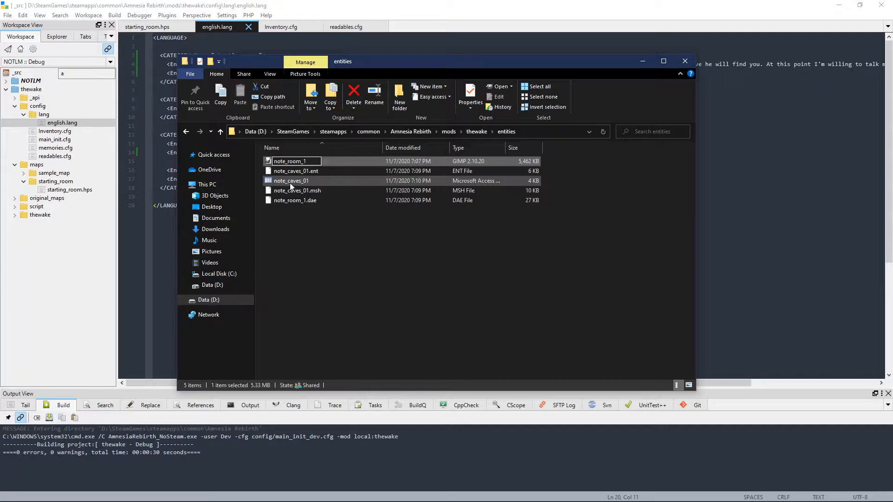
pyautogui.click(289, 183)
pyautogui.click(299, 171)
pyautogui.write('note_room_1')
pyautogui.click(299, 163)
pyautogui.click(297, 161)
pyautogui.write('note_room_1')
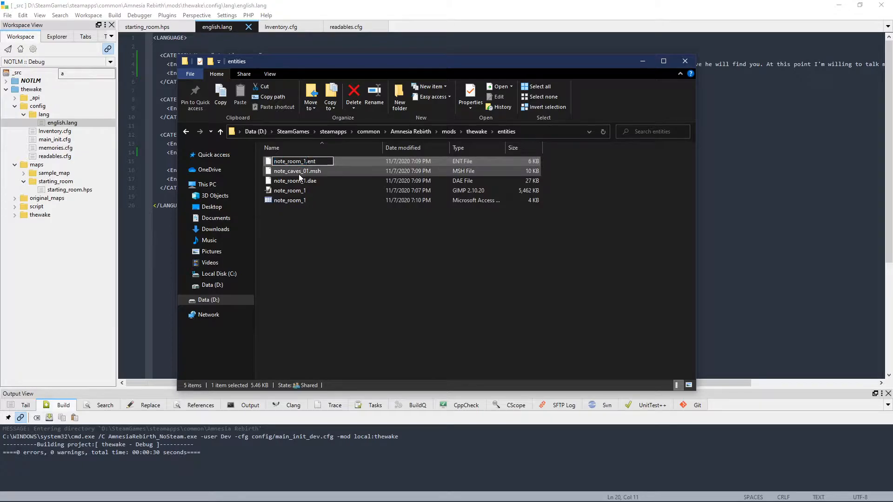
pyautogui.click(299, 173)
pyautogui.click(301, 163)
pyautogui.write('note_room_1')
pyautogui.click(311, 184)
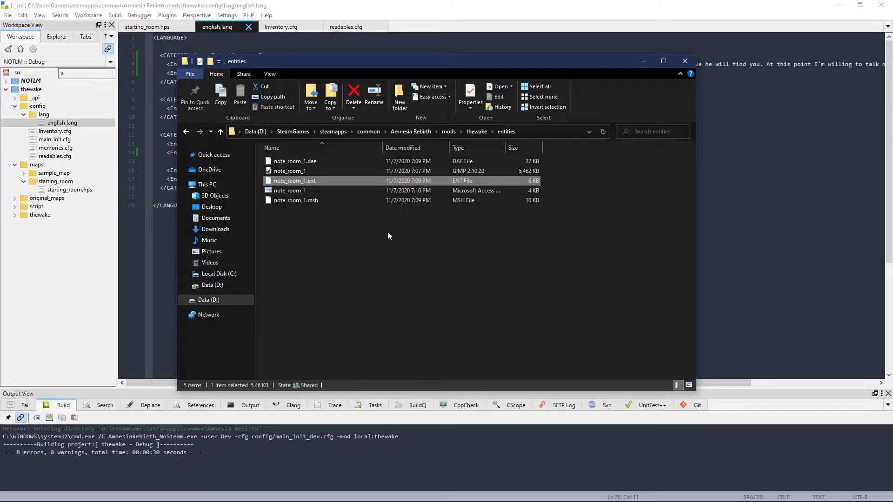
pyautogui.moveTo(348, 228); pyautogui.dragTo(307, 159)
pyautogui.click(391, 267)
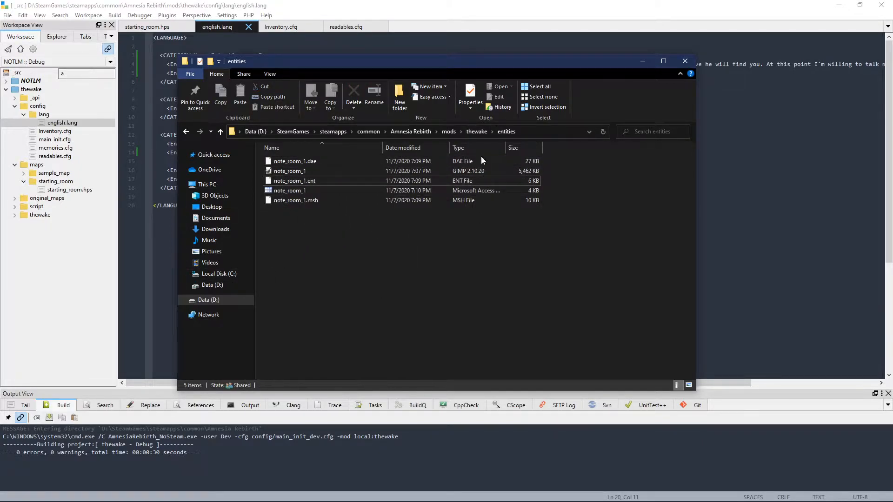
# Step: Open the thewake mod's resources.cfg and duplicate the /sounds Directory line directly below the original, indented to match
pyautogui.click(477, 131)
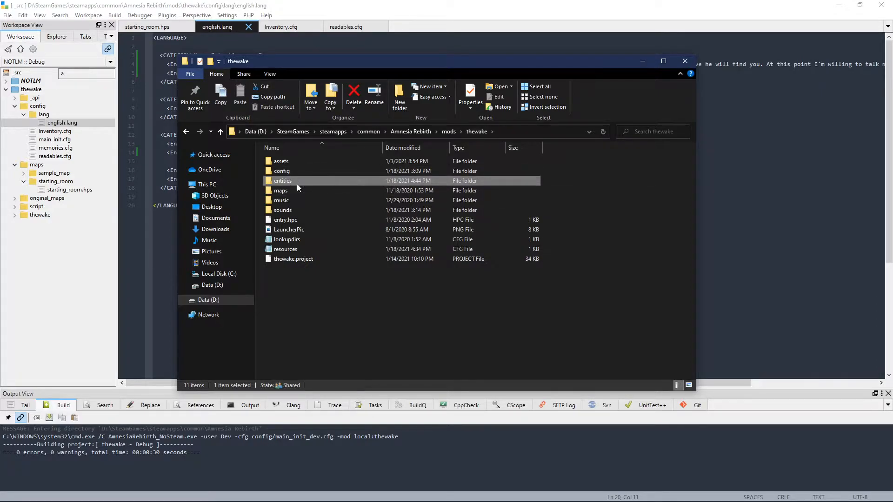
pyautogui.click(297, 250)
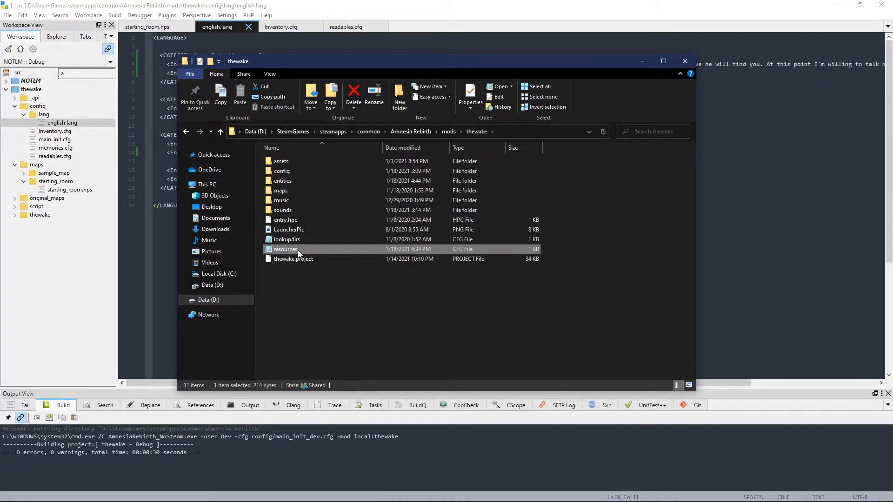
pyautogui.doubleClick(297, 251)
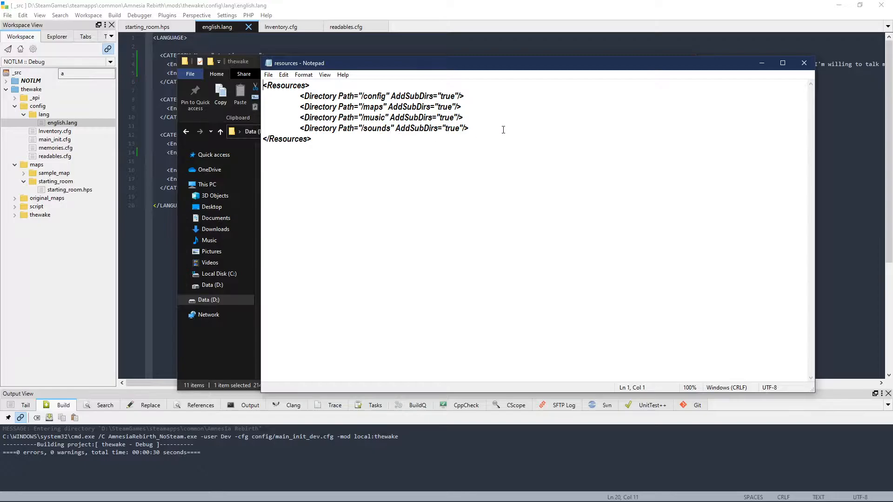
pyautogui.moveTo(504, 130); pyautogui.dragTo(299, 128)
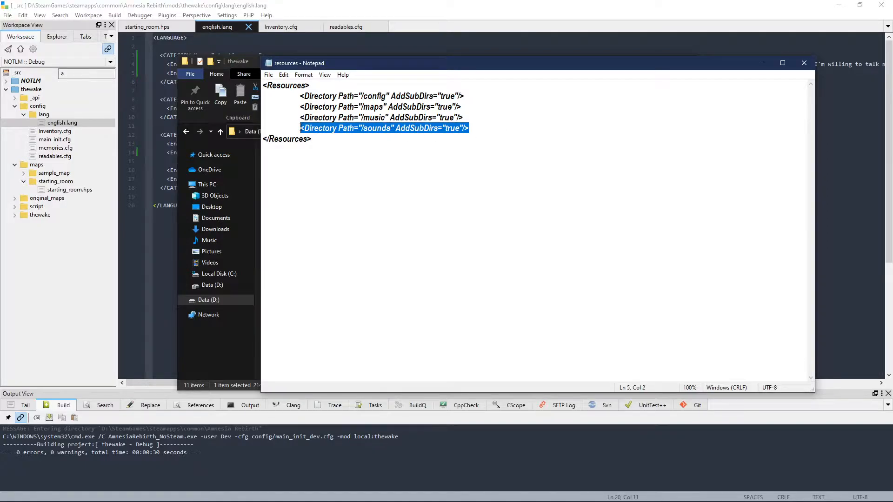
pyautogui.hotkey('ctrl', 'c')
pyautogui.press('End')
pyautogui.press('Return')
pyautogui.hotkey('ctrl', 'v')
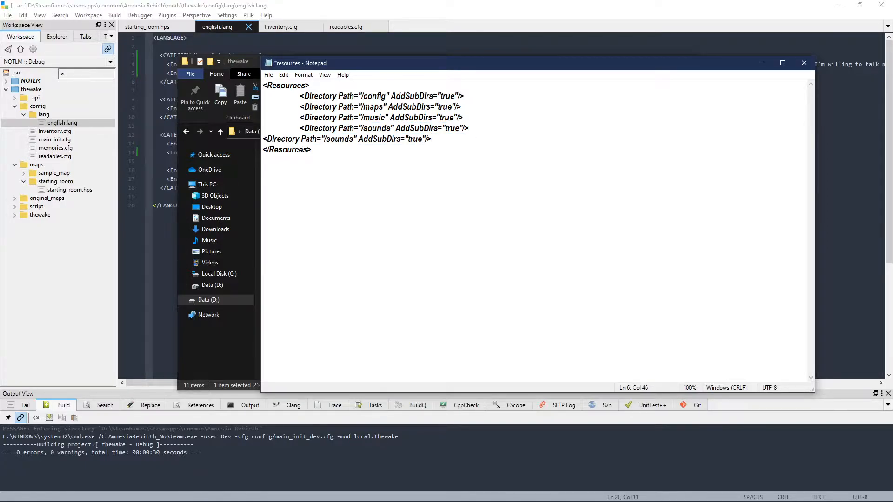
pyautogui.press('Home')
pyautogui.press('Tab')
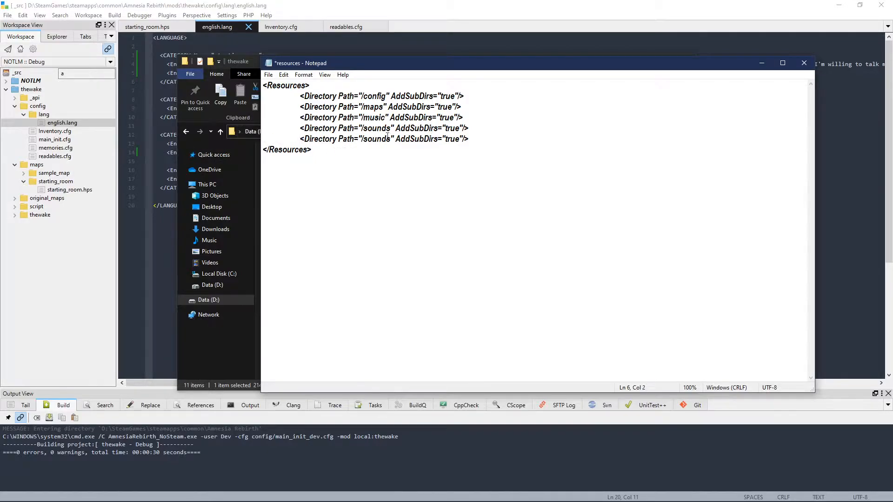
# Step: Change the duplicated line's directory path to /entities, then save and close resources.cfg
pyautogui.doubleClick(387, 138)
pyautogui.write('entities')
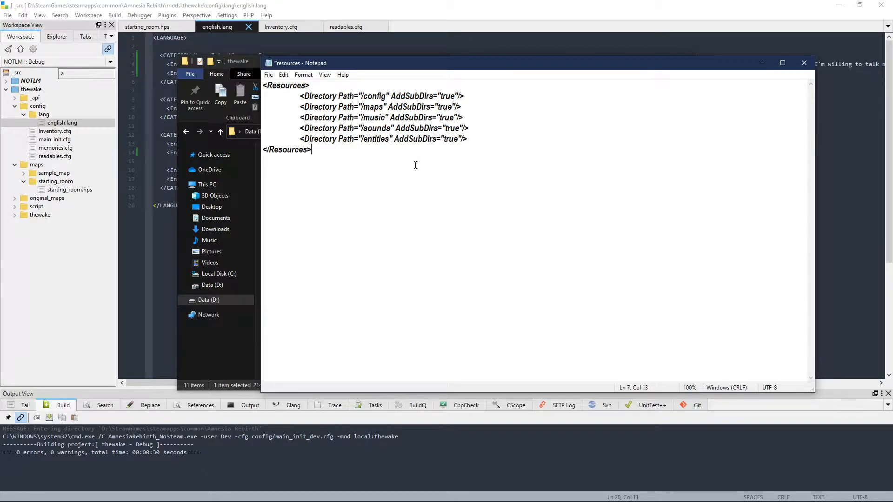
pyautogui.hotkey('ctrl', 's')
pyautogui.click(804, 63)
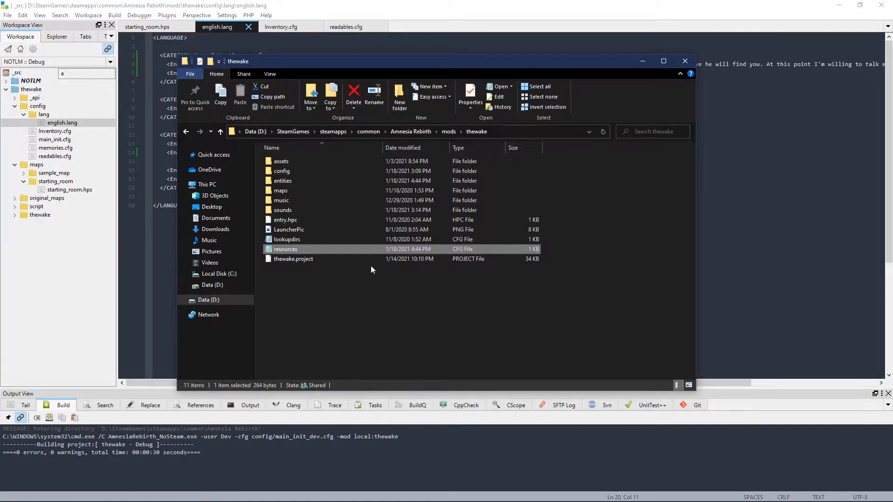
# Step: Check the file extension of the note_room_1 texture image in the mod's entities folder
pyautogui.doubleClick(314, 181)
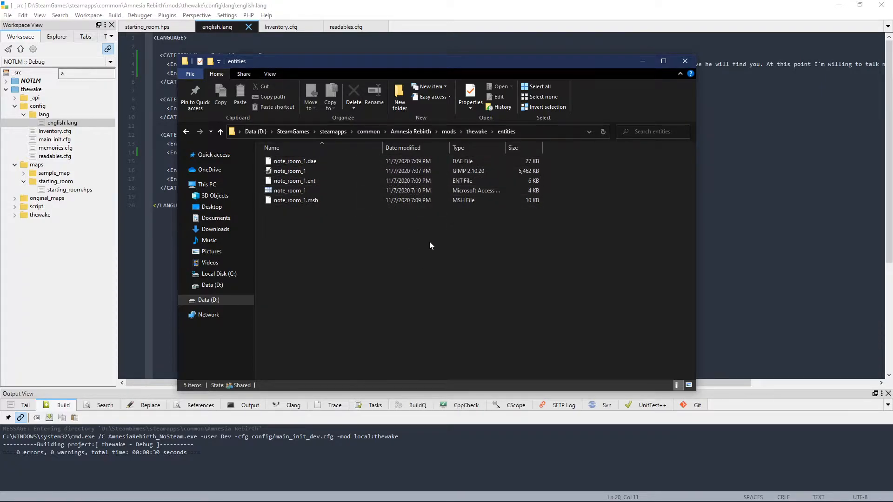
pyautogui.click(313, 172)
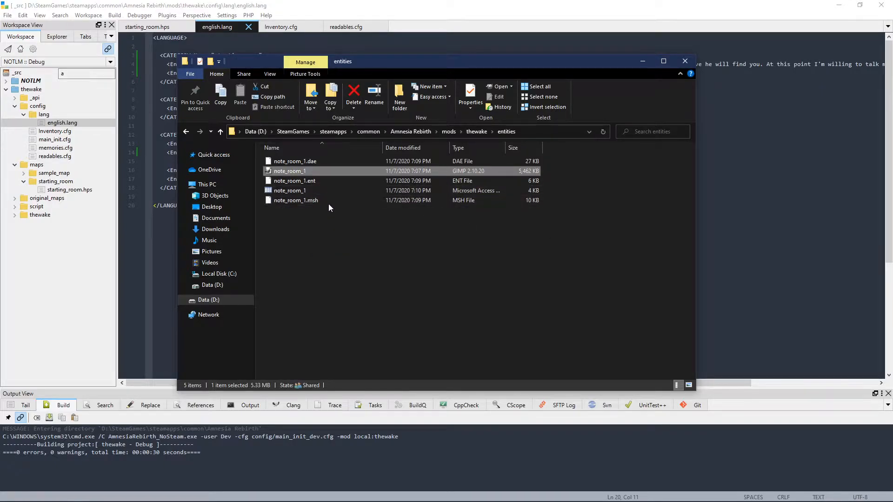
pyautogui.rightClick(338, 173)
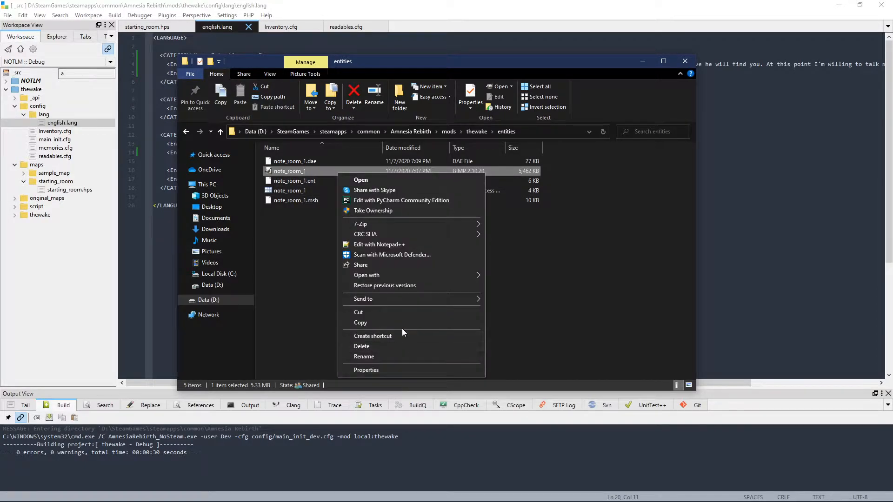
pyautogui.click(385, 369)
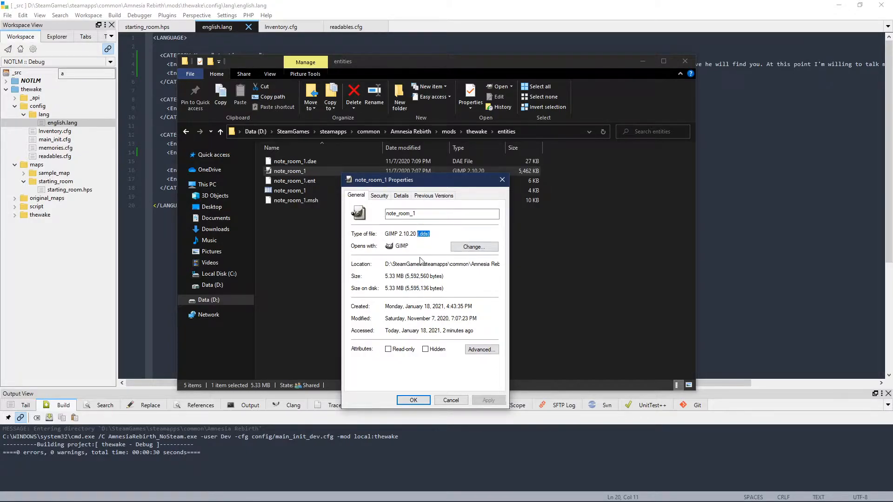
pyautogui.click(451, 401)
pyautogui.click(480, 285)
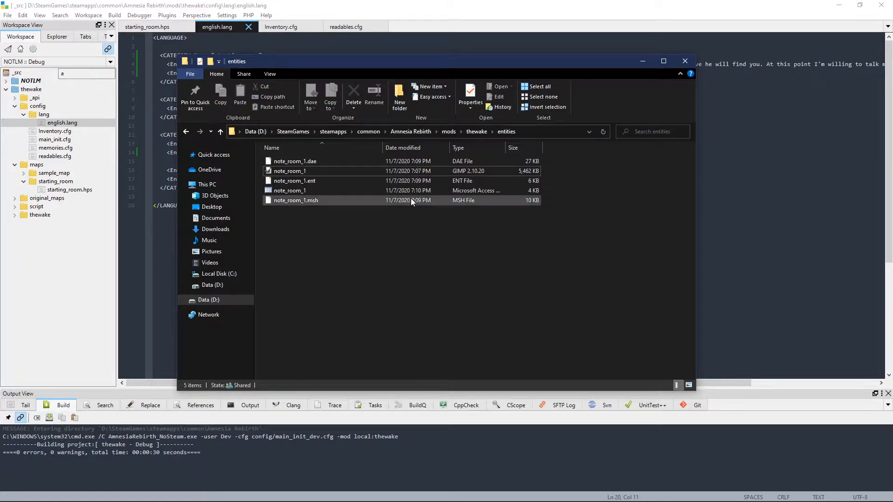
# Step: Open the note_room_1 DDS texture in GIMP, loading mipmaps and automatically decoding YCoCg/AExp images
pyautogui.click(301, 171)
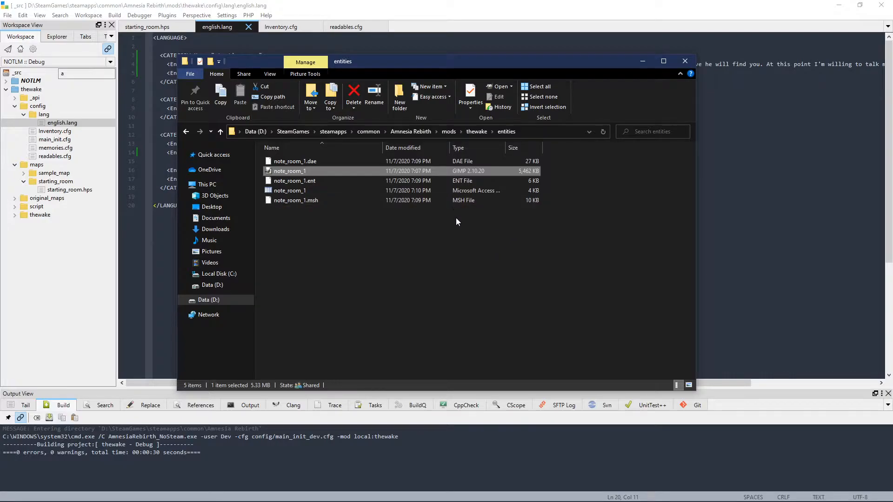
pyautogui.rightClick(333, 171)
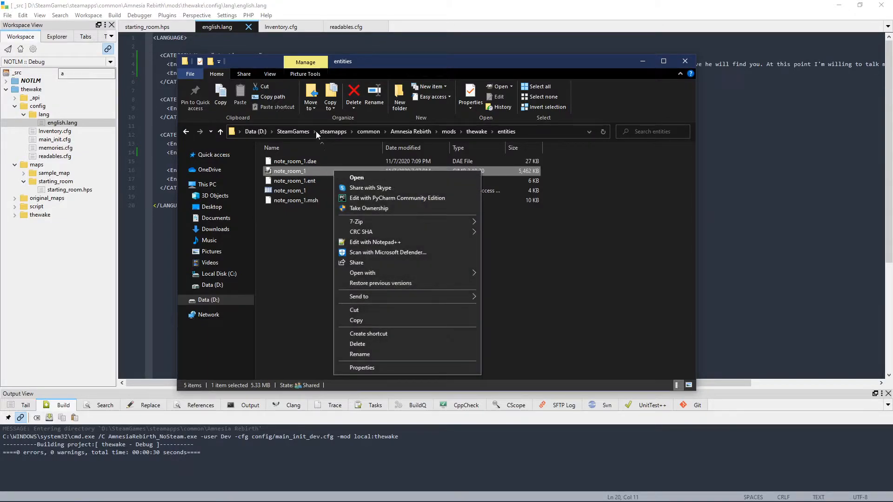
pyautogui.moveTo(368, 276)
pyautogui.click(540, 274)
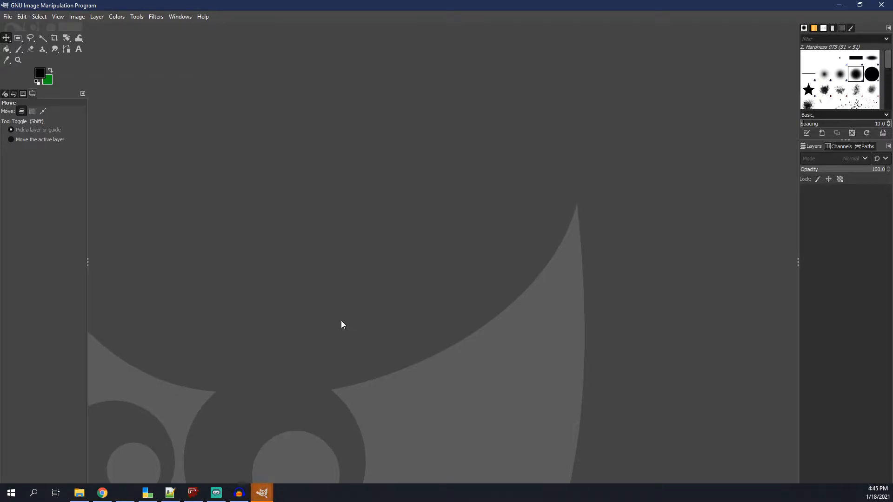
pyautogui.click(263, 492)
pyautogui.click(283, 448)
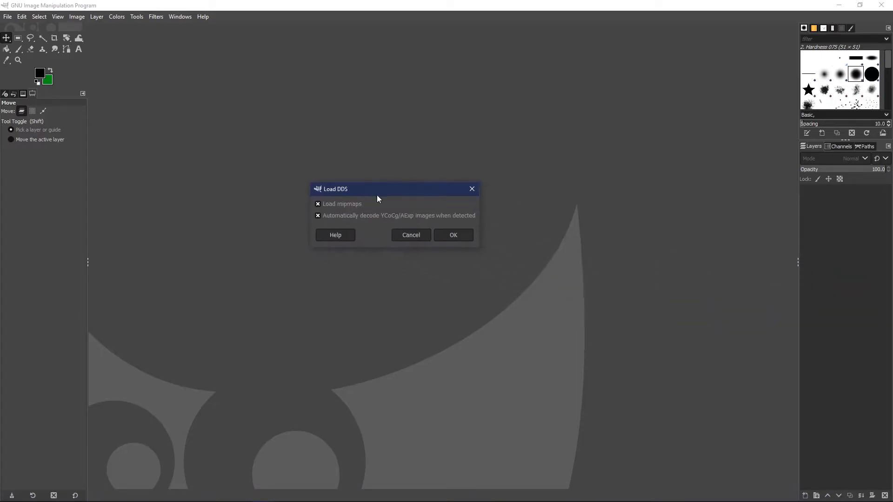
pyautogui.click(449, 233)
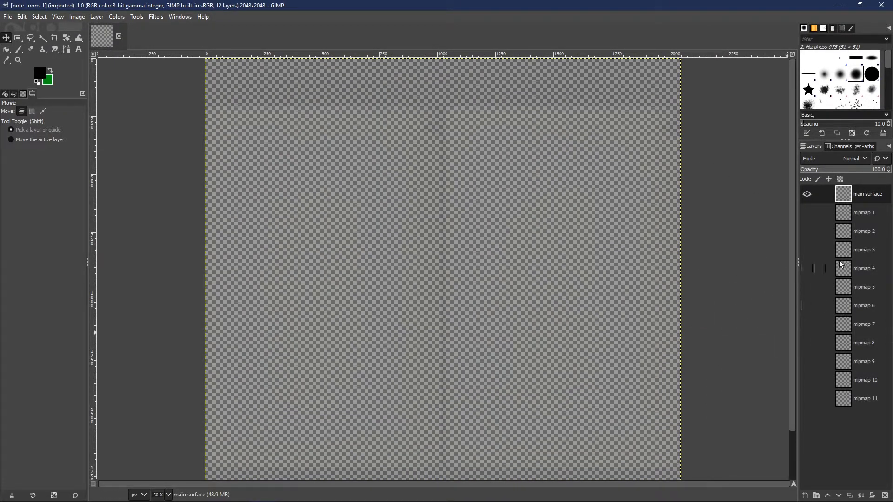
# Step: Add a transparent 2048 × 2048 px layer named bg and move it below mipmap 11
pyautogui.click(863, 395)
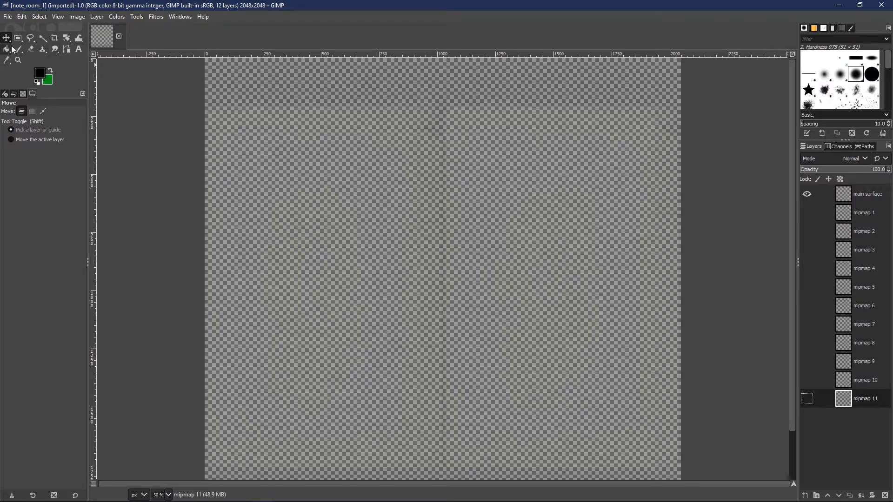
pyautogui.rightClick(844, 444)
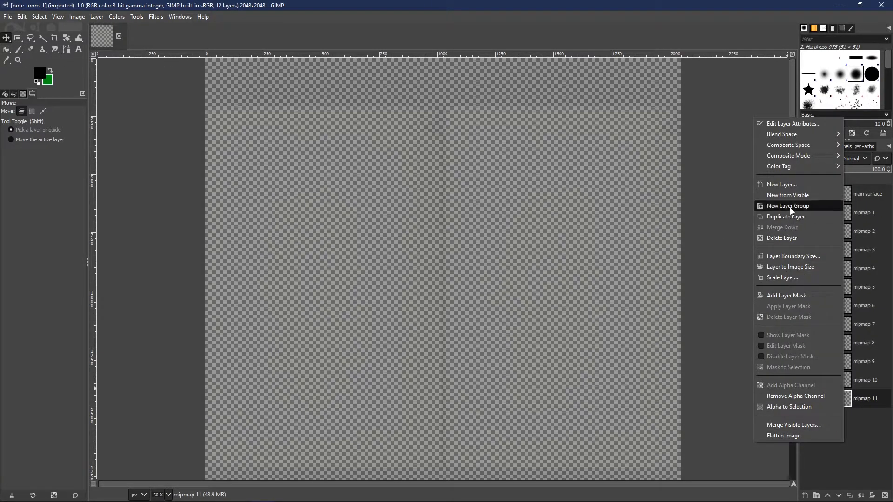
pyautogui.click(794, 185)
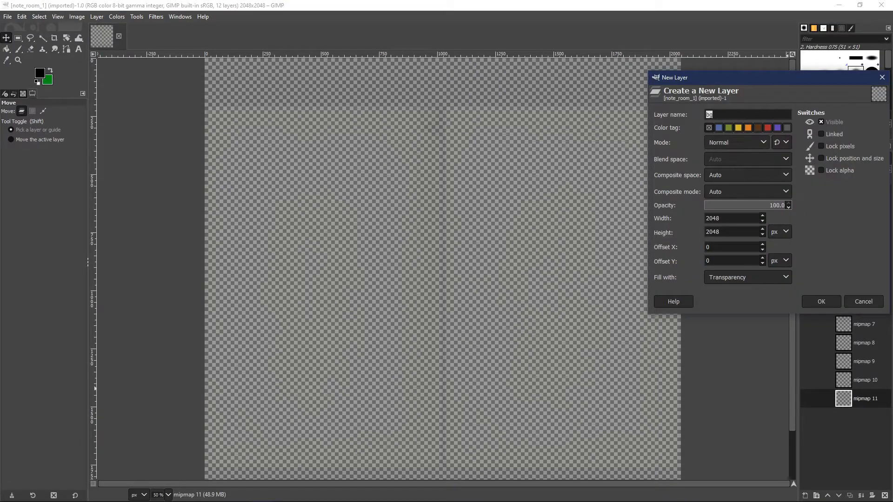
pyautogui.click(830, 301)
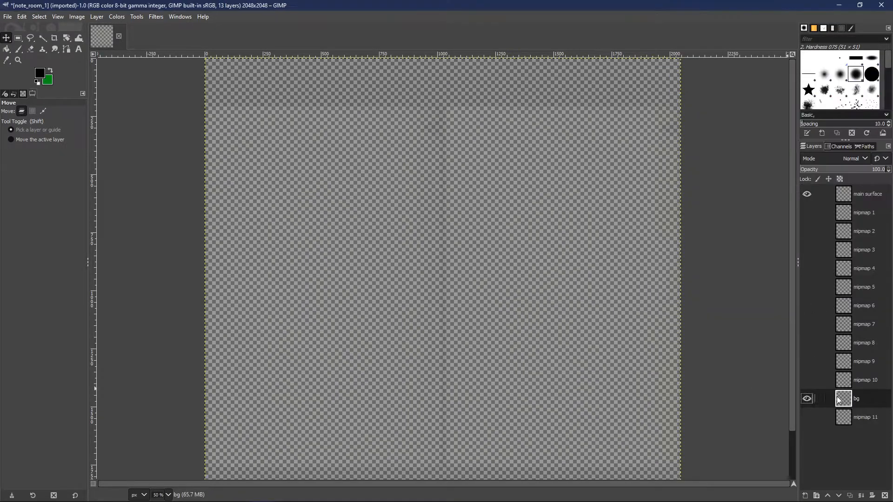
pyautogui.moveTo(861, 408); pyautogui.dragTo(841, 422)
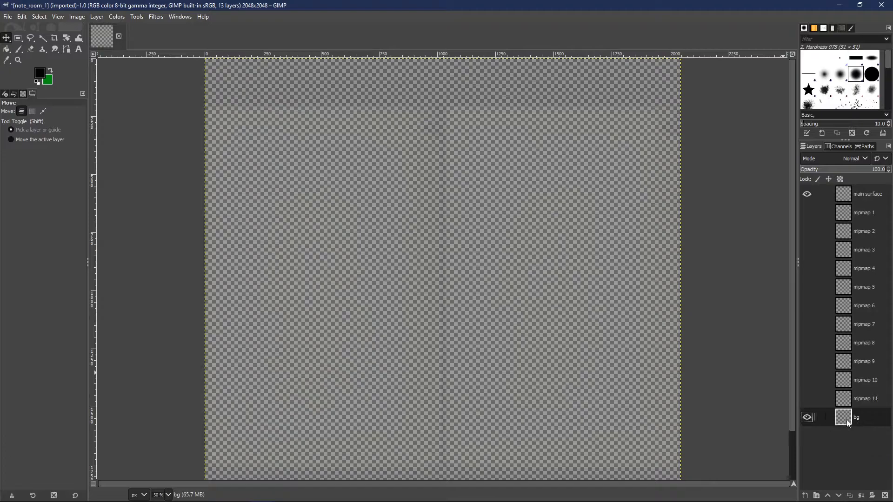
# Step: Bucket-fill the bg layer with black and return to the Move tool
pyautogui.click(7, 48)
pyautogui.click(514, 266)
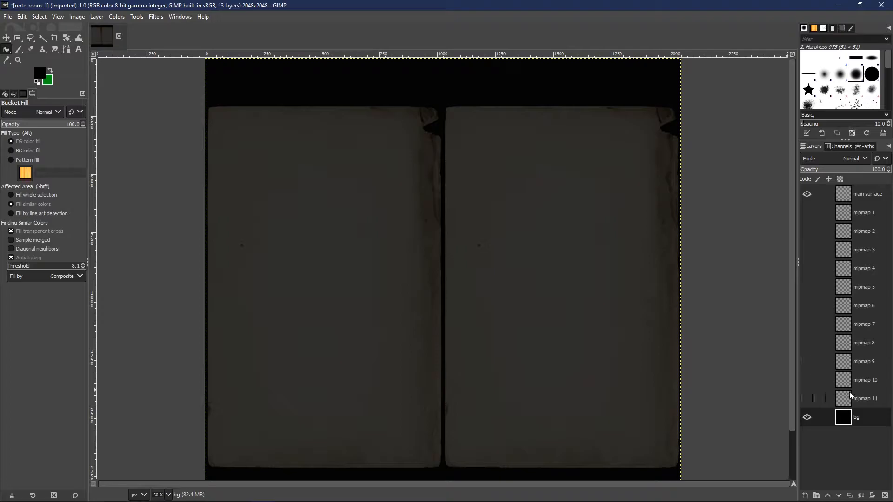
pyautogui.click(6, 39)
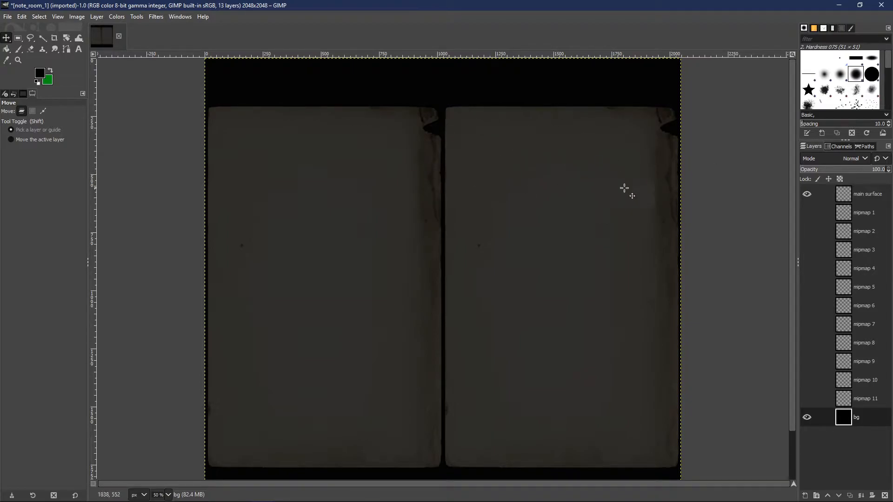
# Step: Flip the whole note image horizontally
pyautogui.click(863, 195)
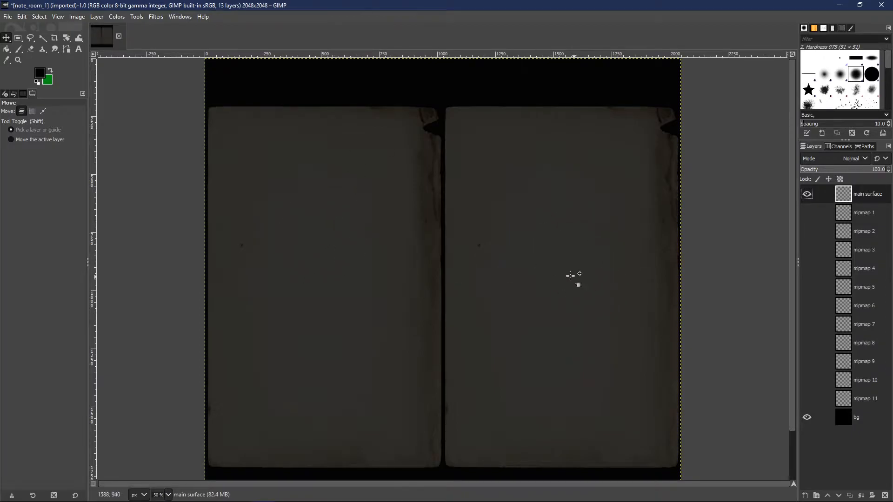
pyautogui.rightClick(875, 201)
pyautogui.click(877, 201)
pyautogui.click(53, 16)
pyautogui.moveTo(72, 17)
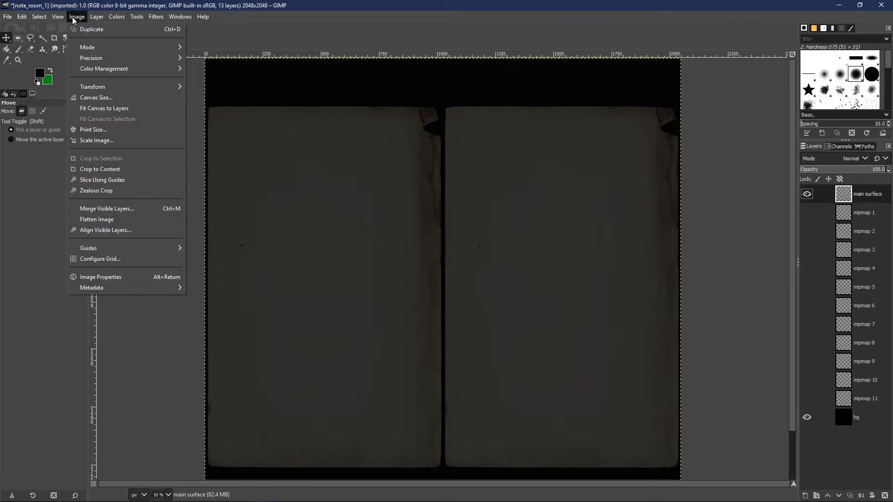
pyautogui.moveTo(116, 88)
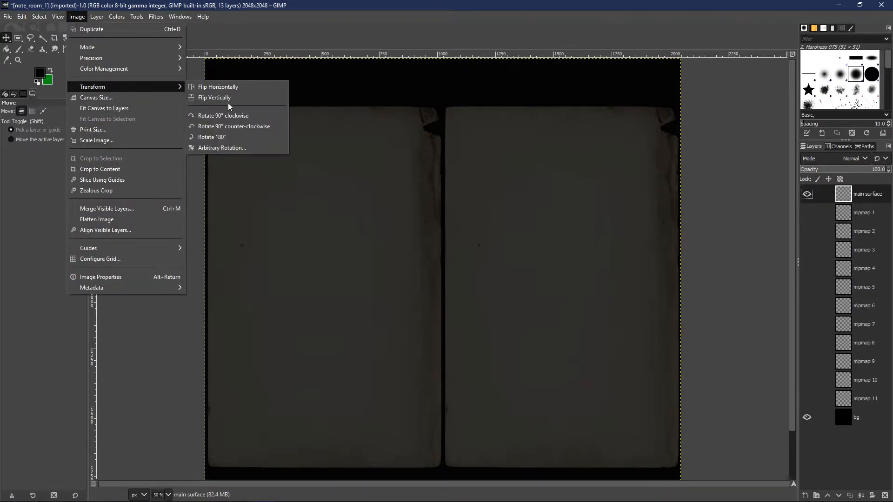
pyautogui.click(223, 87)
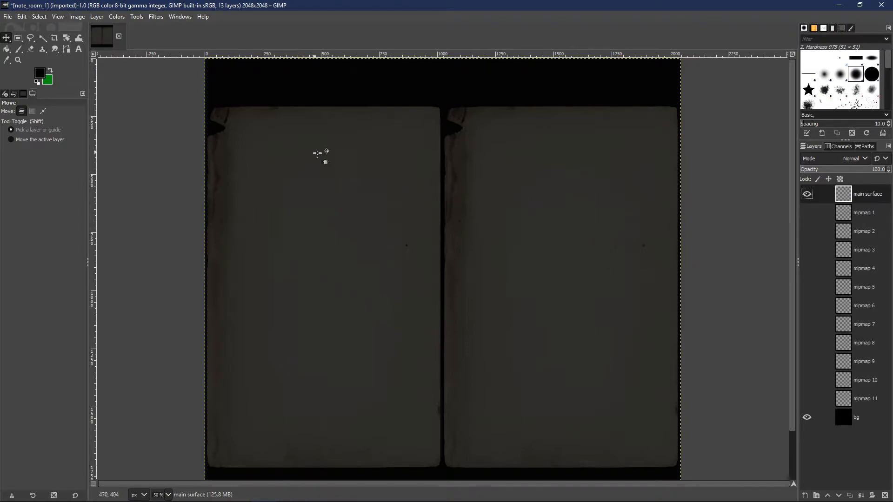
# Step: Activate the Text tool and browse the available fonts for the note's writing
pyautogui.click(79, 51)
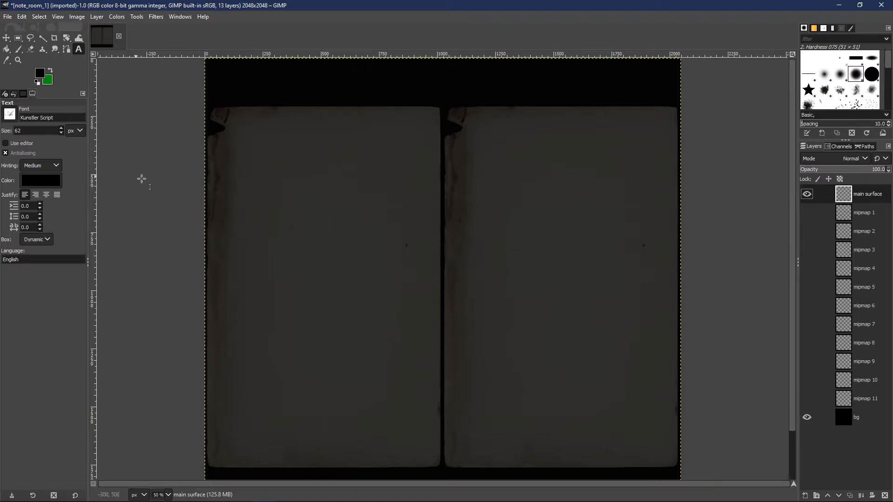
pyautogui.click(9, 116)
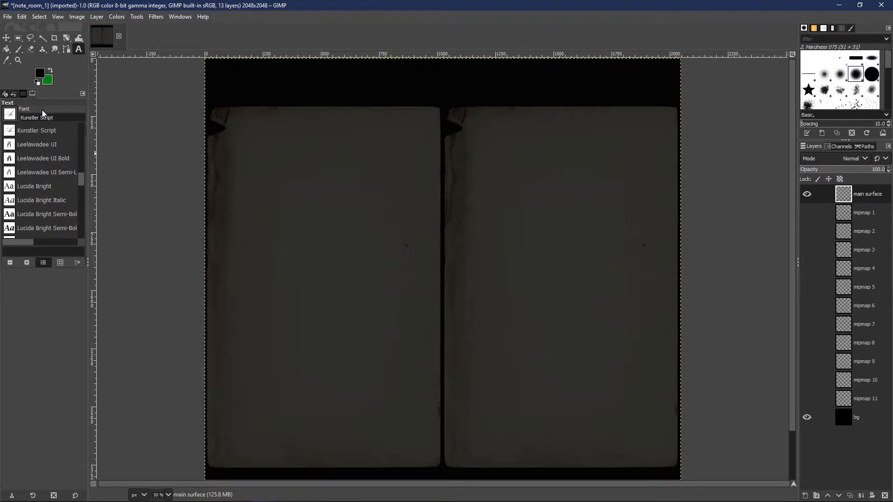
pyautogui.scroll(-15, 83, 180)
pyautogui.scroll(20, 83, 144)
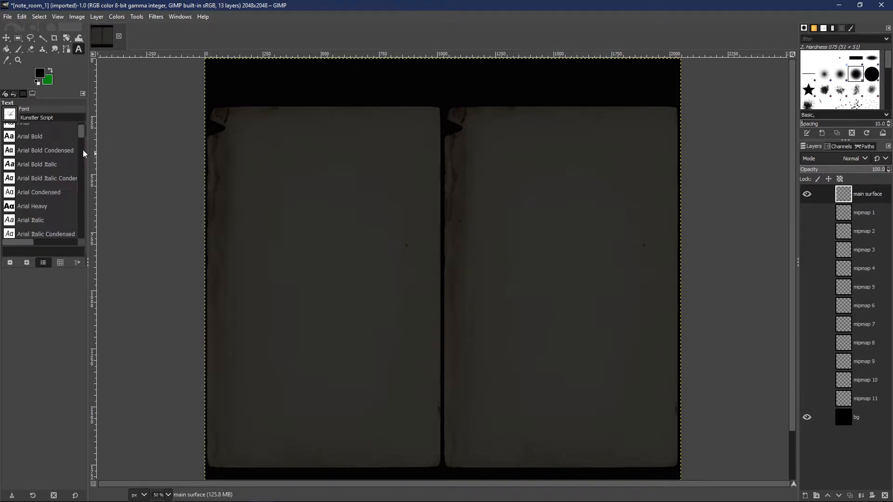
pyautogui.moveTo(81, 127); pyautogui.dragTo(81, 134)
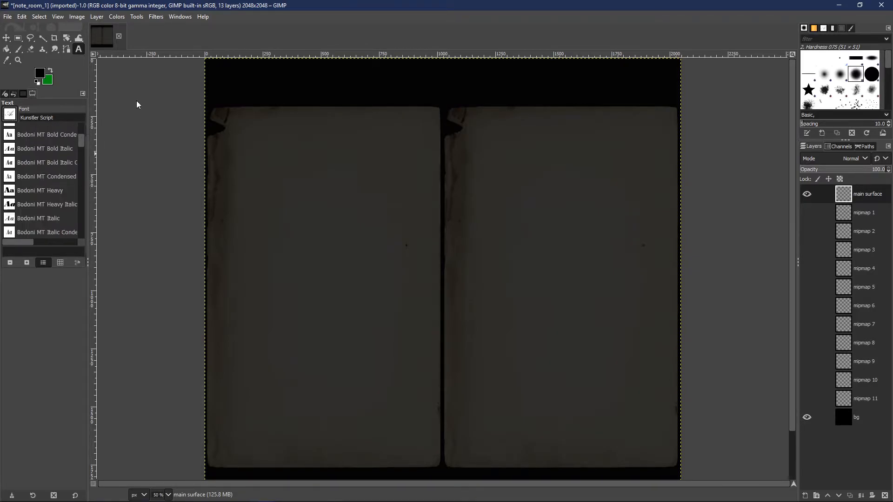
pyautogui.click(131, 103)
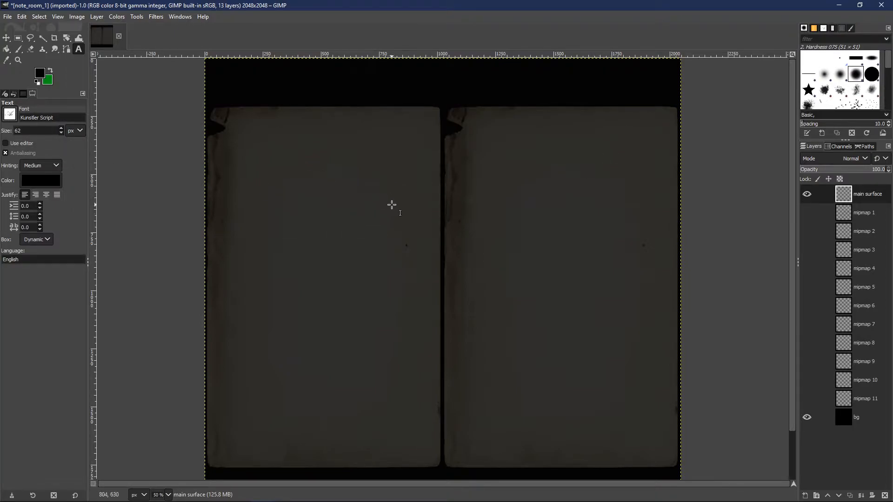
# Step: Place a 62 px Kunstler Script text box near the top of the left page and test it with sample lettering
pyautogui.click(240, 145)
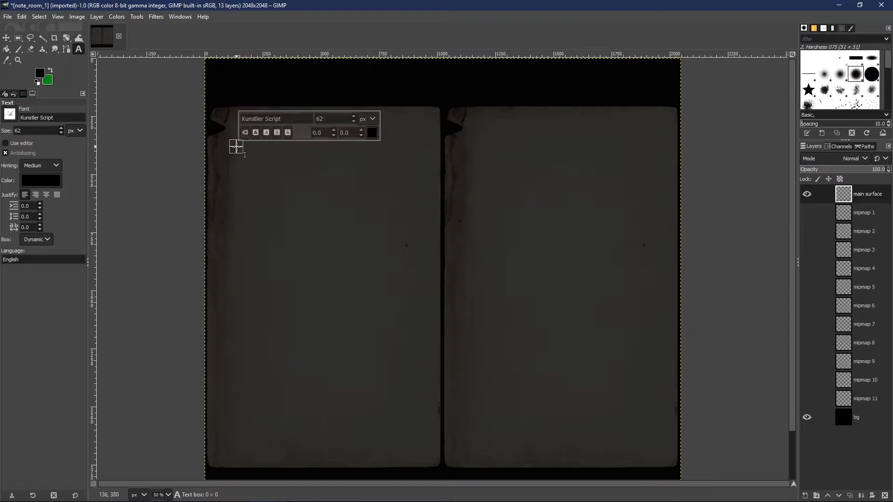
pyautogui.write('dsasdasdasda')
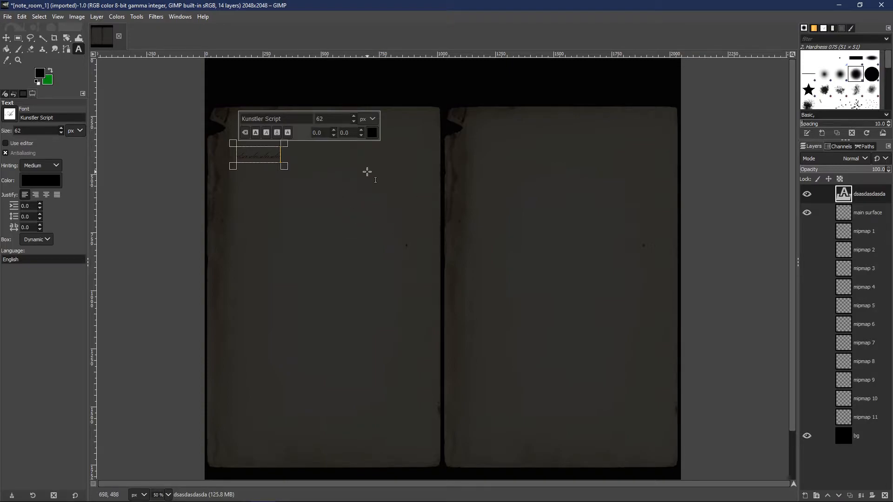
pyautogui.press('BackSpace')
pyautogui.press('BackSpace')
pyautogui.press('BackSpace')
pyautogui.press('BackSpace')
pyautogui.press('BackSpace')
pyautogui.press('BackSpace')
pyautogui.press('BackSpace')
pyautogui.press('BackSpace')
pyautogui.press('BackSpace')
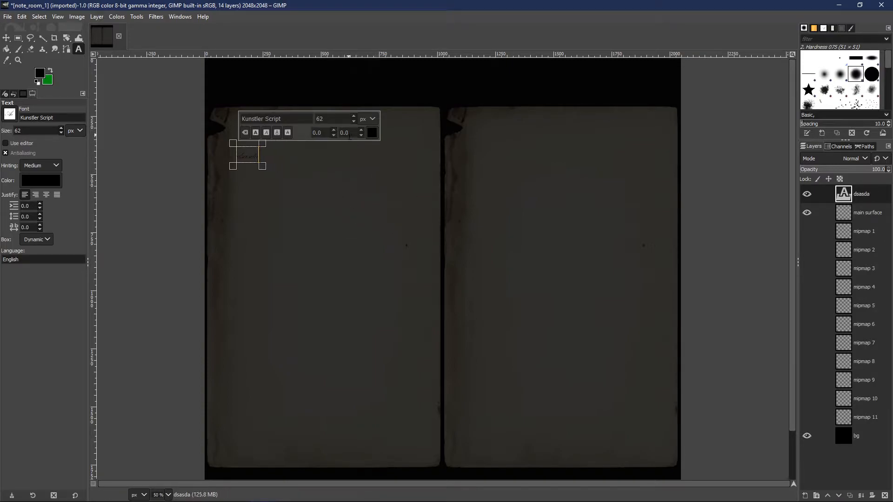
pyautogui.press('BackSpace')
pyautogui.press('BackSpace')
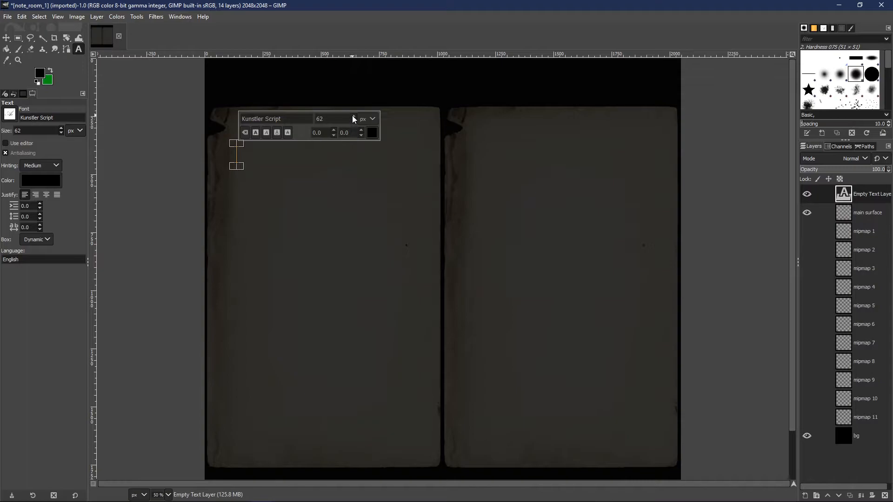
# Step: Try the sample lettering at a size of 80 px and clear it from the text box
pyautogui.scroll(3, 352, 116)
pyautogui.scroll(1, 352, 118)
pyautogui.write('dsadsadsdasasd')
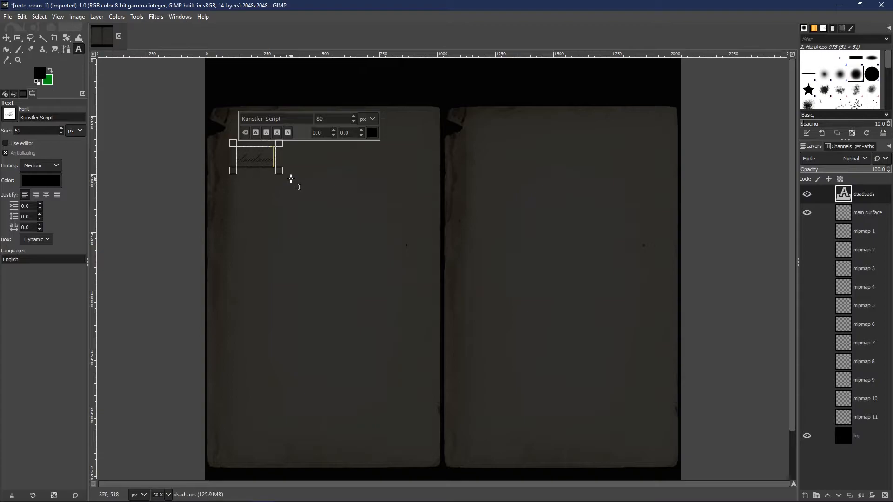
pyautogui.press('BackSpace')
pyautogui.press('BackSpace')
pyautogui.press('BackSpace')
pyautogui.press('BackSpace')
pyautogui.press('BackSpace')
pyautogui.press('BackSpace')
pyautogui.press('BackSpace')
pyautogui.press('BackSpace')
pyautogui.press('BackSpace')
pyautogui.press('BackSpace')
pyautogui.press('BackSpace')
pyautogui.press('BackSpace')
pyautogui.press('BackSpace')
pyautogui.press('BackSpace')
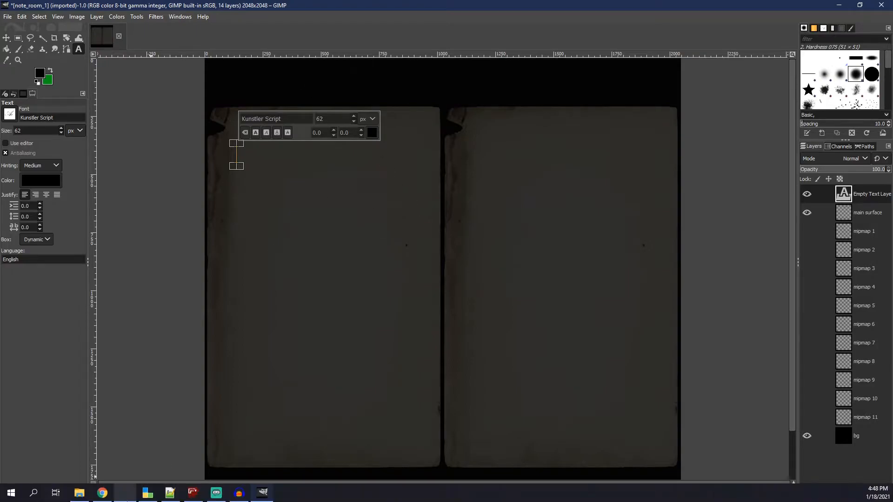
# Step: Copy the Note_Room_1 entry's text from english.lang in the code editor and paste it into the note's text box in GIMP
pyautogui.click(168, 495)
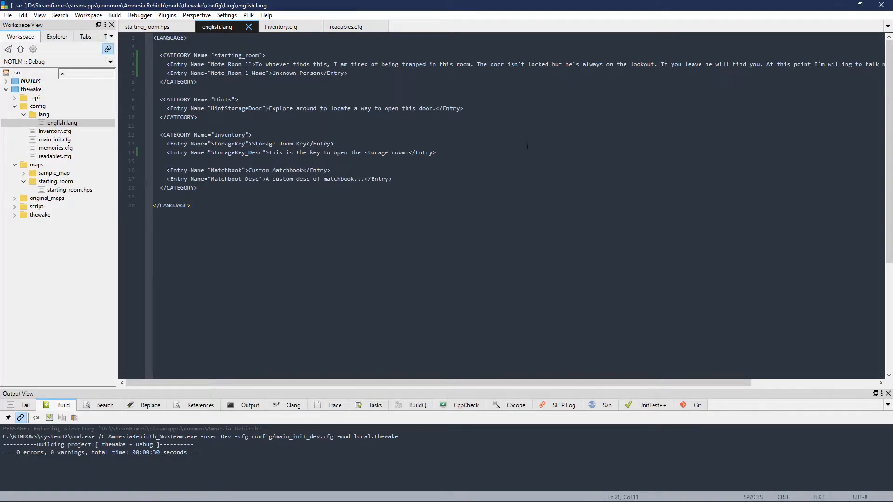
pyautogui.moveTo(256, 65); pyautogui.dragTo(857, 61)
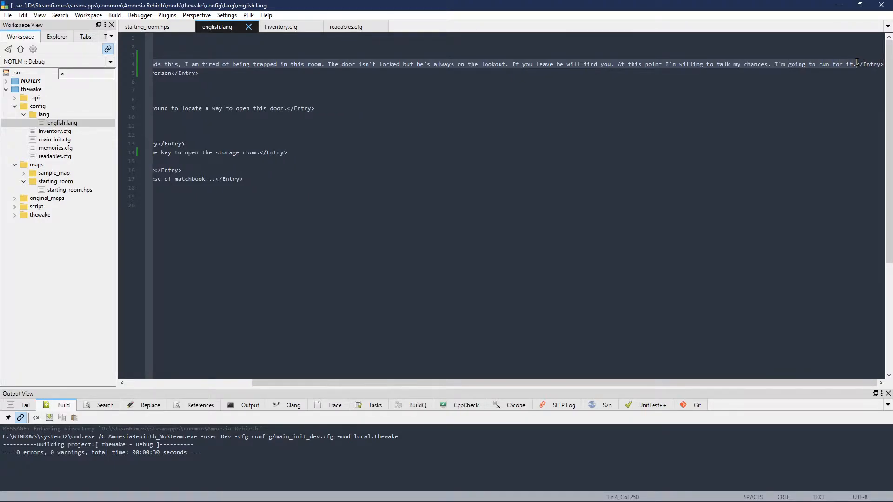
pyautogui.moveTo(506, 499)
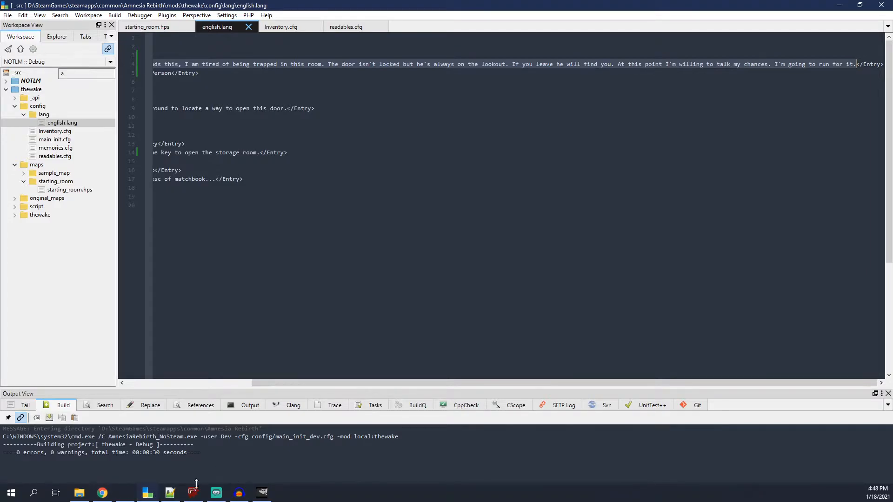
pyautogui.click(263, 493)
pyautogui.hotkey('ctrl', 'v')
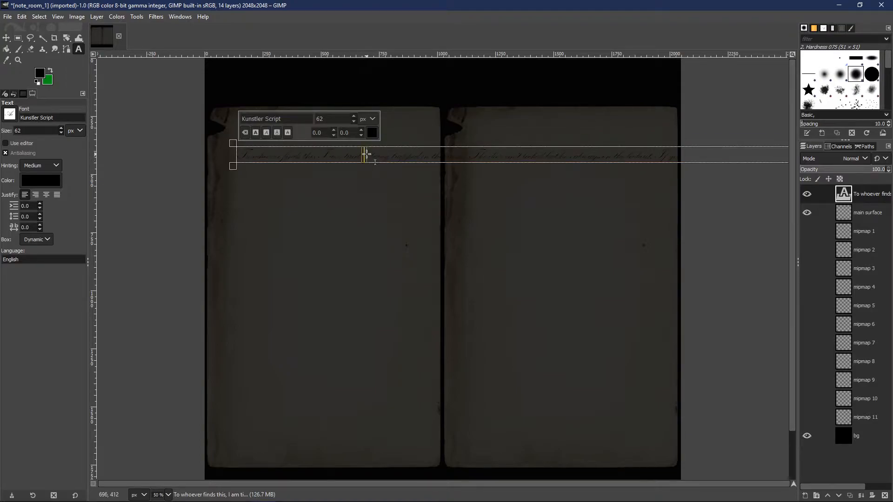
# Step: Break the pasted text into five lines that fit the left page's width, ending the first line after "trapped in"
pyautogui.click(434, 157)
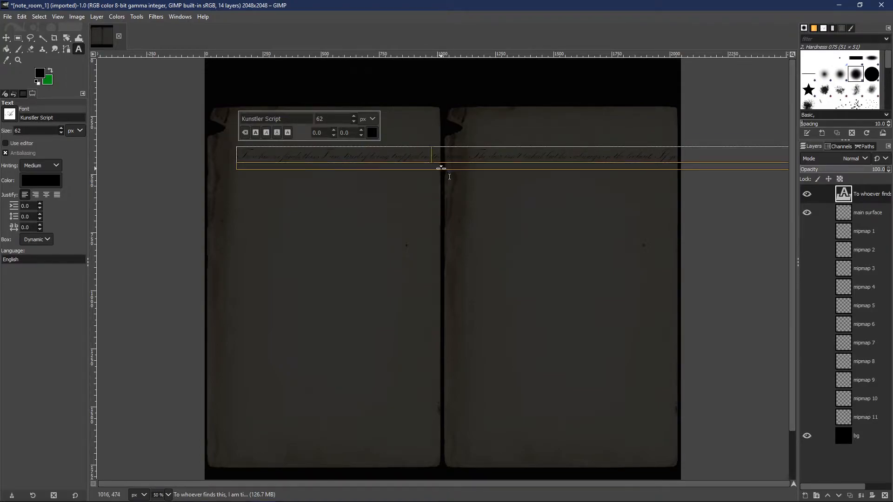
pyautogui.press('Return')
pyautogui.press('Right')
pyautogui.press('Right')
pyautogui.press('Right')
pyautogui.press('Right')
pyautogui.press('Right')
pyautogui.press('Right')
pyautogui.press('Right')
pyautogui.press('Right')
pyautogui.press('Right')
pyautogui.press('Right')
pyautogui.press('Right')
pyautogui.press('Right')
pyautogui.press('Right')
pyautogui.press('Right')
pyautogui.press('Right')
pyautogui.press('Right')
pyautogui.press('Right')
pyautogui.press('Right')
pyautogui.press('Right')
pyautogui.press('Right')
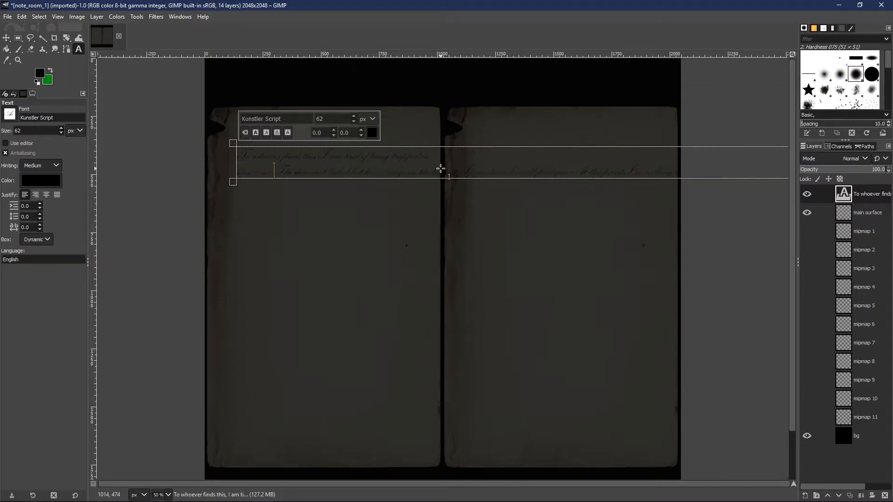
pyautogui.press('Right')
pyautogui.press('Return')
pyautogui.press('Right')
pyautogui.press('Right')
pyautogui.press('Right')
pyautogui.press('Right')
pyautogui.press('Right')
pyautogui.press('Right')
pyautogui.press('Right')
pyautogui.press('Right')
pyautogui.press('Right')
pyautogui.press('Right')
pyautogui.press('Right')
pyautogui.press('Right')
pyautogui.press('Right')
pyautogui.press('Right')
pyautogui.press('Right')
pyautogui.press('Right')
pyautogui.press('Right')
pyautogui.press('Right')
pyautogui.press('Right')
pyautogui.press('Right')
pyautogui.press('Right')
pyautogui.press('Right')
pyautogui.press('Right')
pyautogui.press('Right')
pyautogui.press('Right')
pyautogui.press('Right')
pyautogui.press('Right')
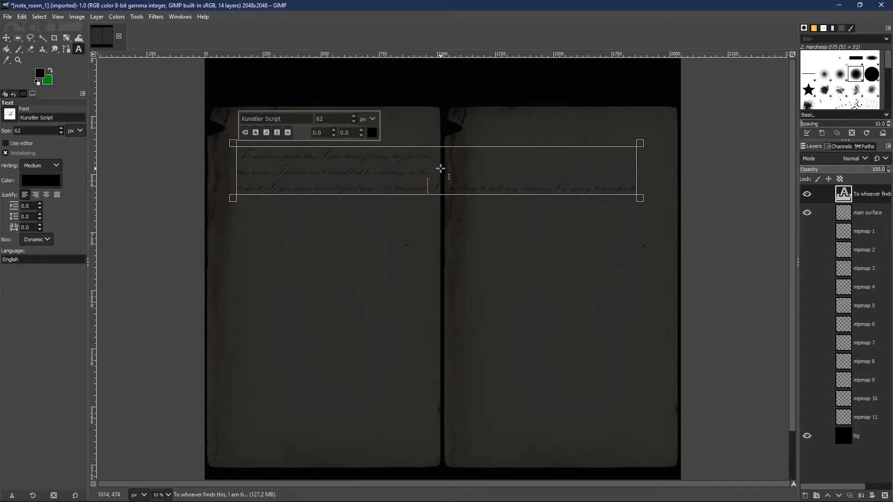
pyautogui.press('Return')
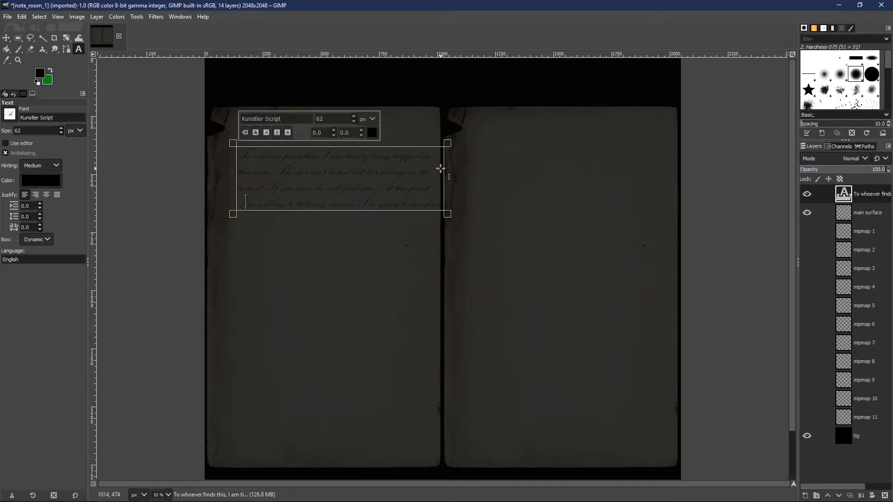
pyautogui.press('Right')
pyautogui.press('Right')
pyautogui.press('Right')
pyautogui.press('Right')
pyautogui.press('Right')
pyautogui.press('Right')
pyautogui.press('Right')
pyautogui.press('Right')
pyautogui.press('Right')
pyautogui.press('Right')
pyautogui.press('Right')
pyautogui.press('Right')
pyautogui.press('Right')
pyautogui.press('Right')
pyautogui.press('Right')
pyautogui.press('Right')
pyautogui.press('Right')
pyautogui.press('Right')
pyautogui.press('Right')
pyautogui.press('Right')
pyautogui.press('Right')
pyautogui.press('Right')
pyautogui.press('Right')
pyautogui.press('Right')
pyautogui.press('Right')
pyautogui.press('Right')
pyautogui.press('Right')
pyautogui.press('Right')
pyautogui.press('Right')
pyautogui.press('Right')
pyautogui.press('Right')
pyautogui.press('Right')
pyautogui.press('Right')
pyautogui.press('Right')
pyautogui.press('Return')
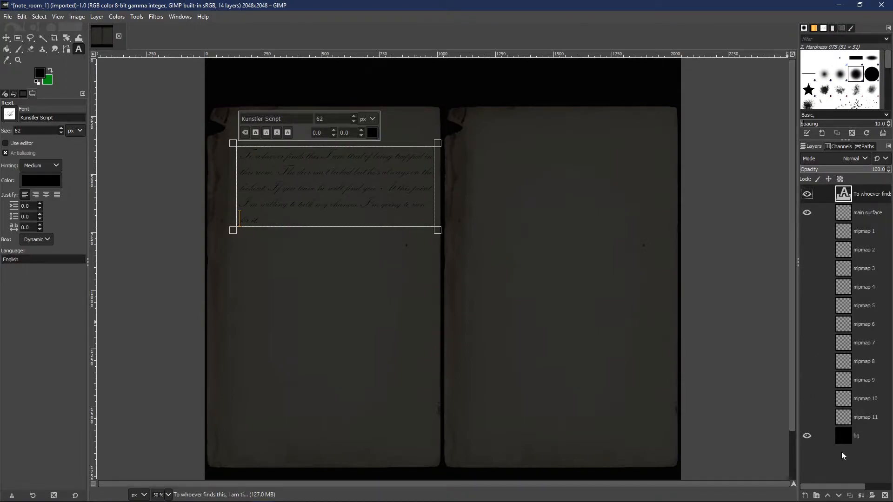
# Step: Nudge the text block slightly up and left on the left page with the Move tool
pyautogui.click(861, 436)
pyautogui.click(6, 38)
pyautogui.moveTo(249, 154); pyautogui.dragTo(243, 147)
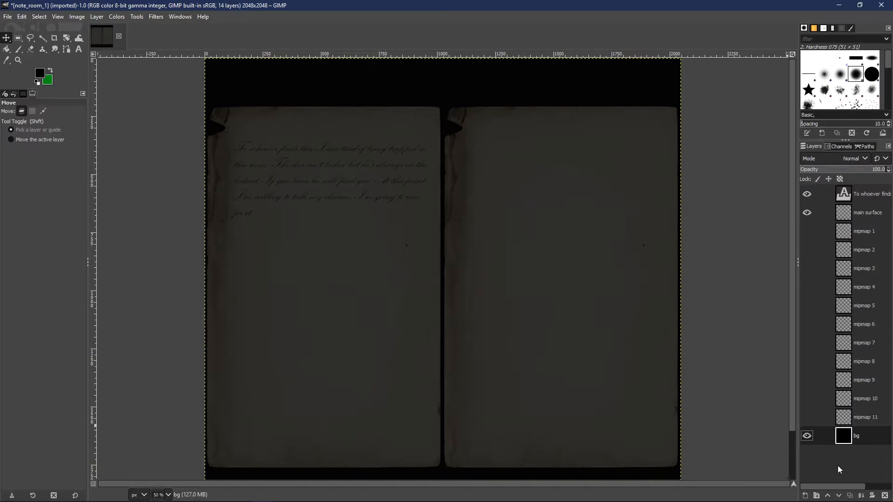
pyautogui.click(2, 19)
pyautogui.press('Right')
pyautogui.moveTo(5, 19)
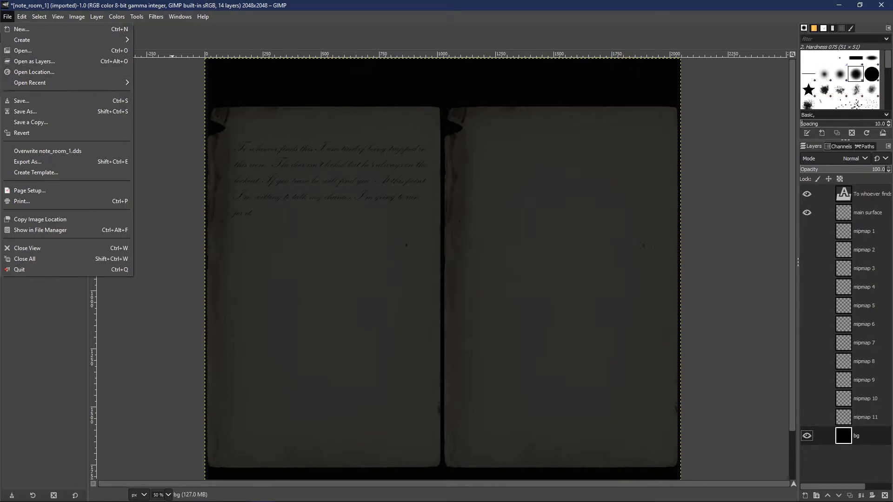
pyautogui.click(854, 463)
pyautogui.click(864, 196)
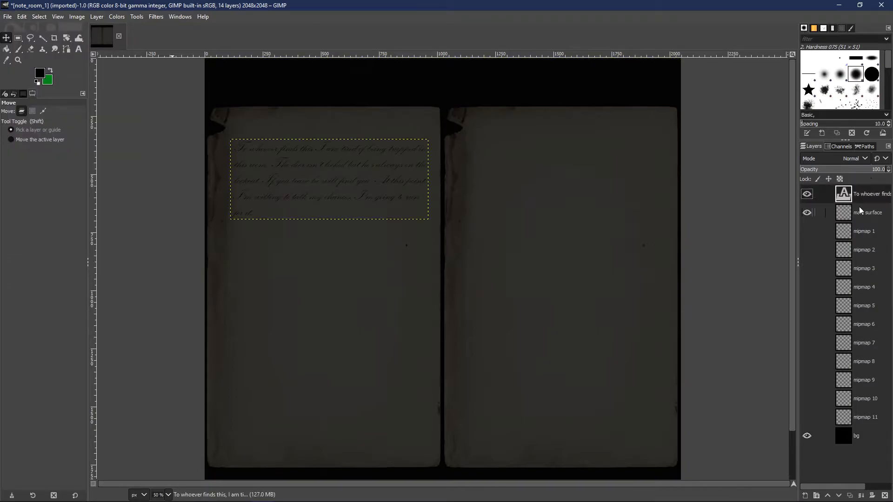
pyautogui.click(855, 211)
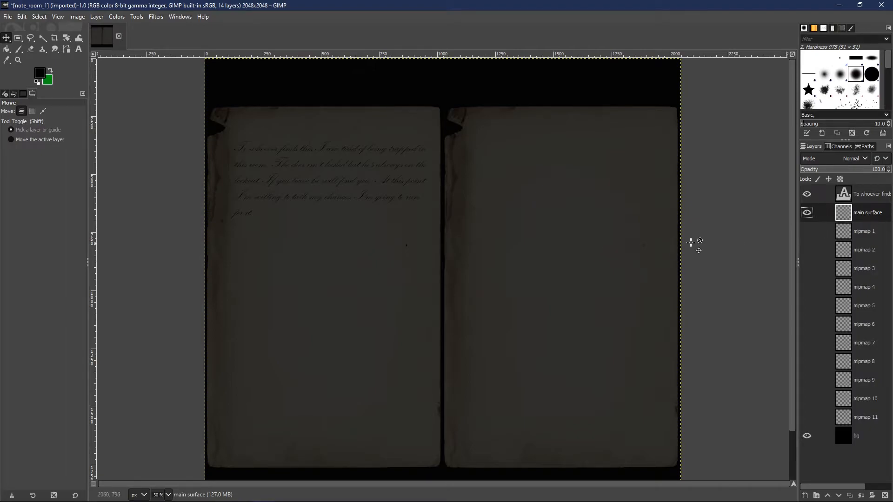
# Step: Try merging the text layer down into main surface and undo the merge
pyautogui.click(861, 198)
pyautogui.rightClick(866, 195)
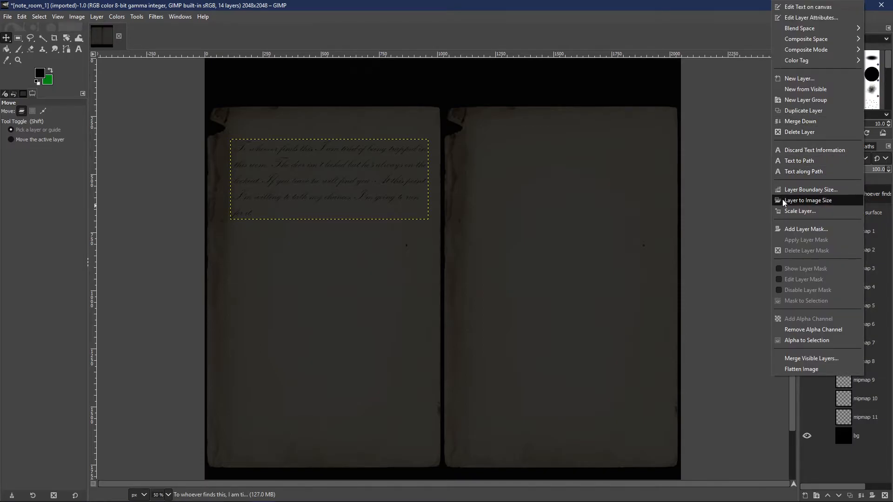
pyautogui.click(802, 121)
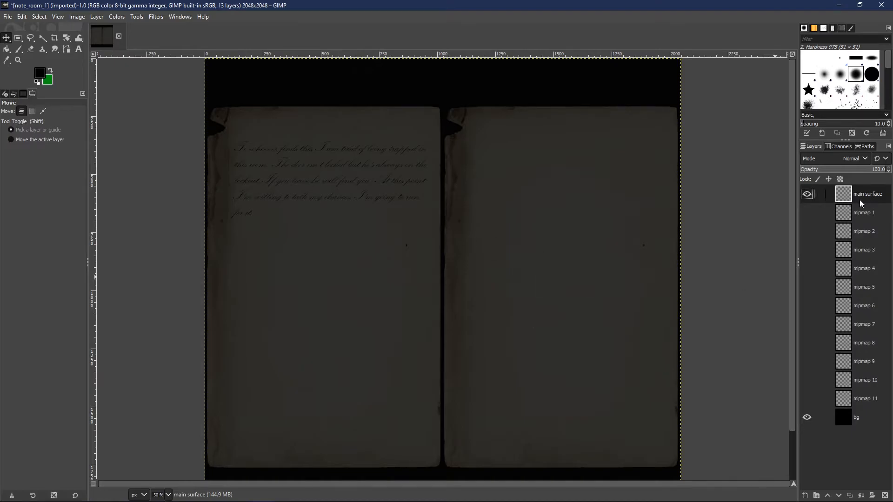
pyautogui.hotkey('ctrl', 'z')
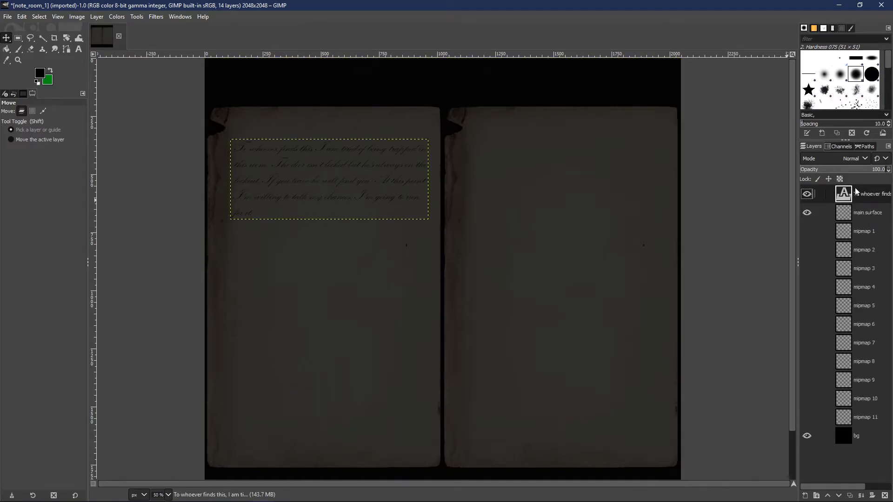
# Step: Merge the note's text layer down into the main surface layer
pyautogui.click(860, 208)
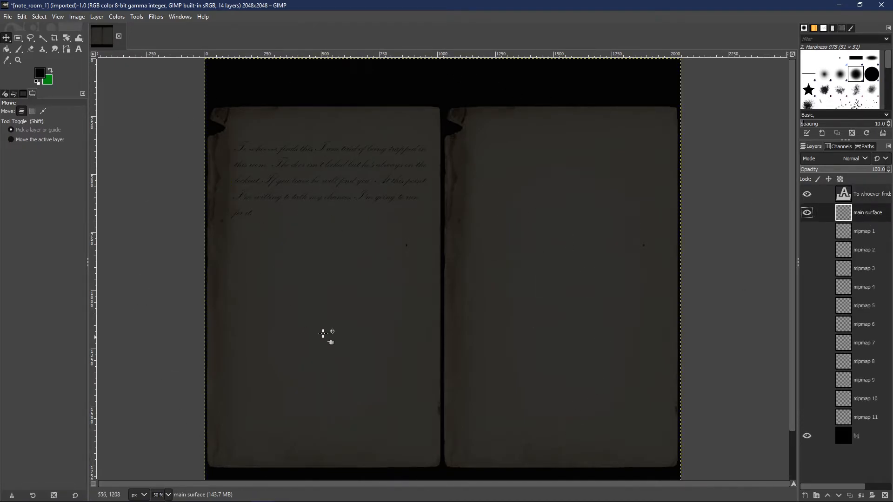
pyautogui.click(864, 199)
pyautogui.rightClick(863, 199)
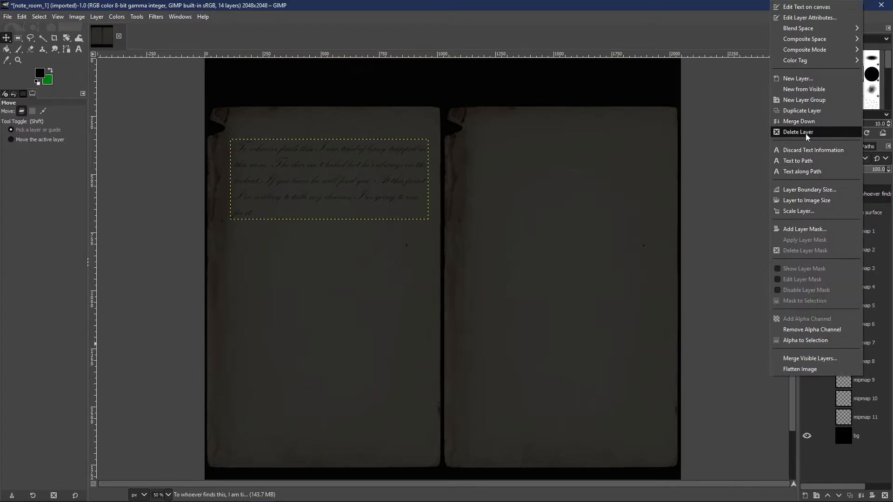
pyautogui.click(808, 122)
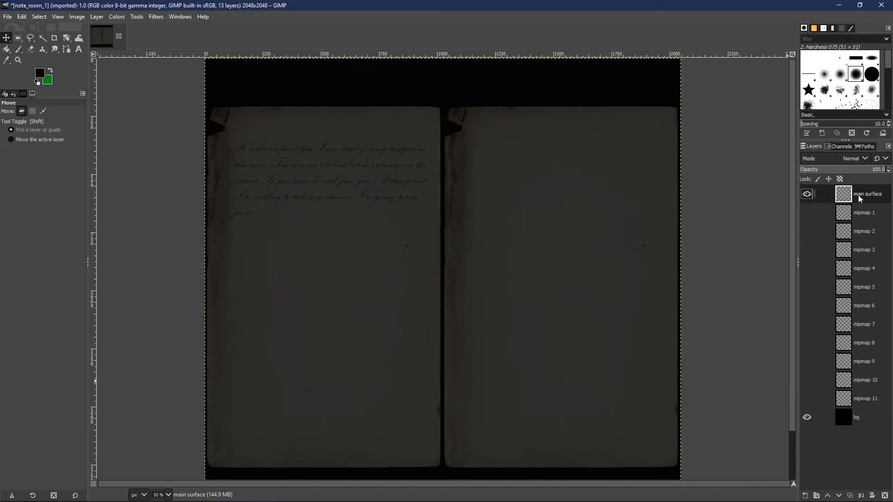
# Step: Flip the merged main surface layer horizontally
pyautogui.click(77, 18)
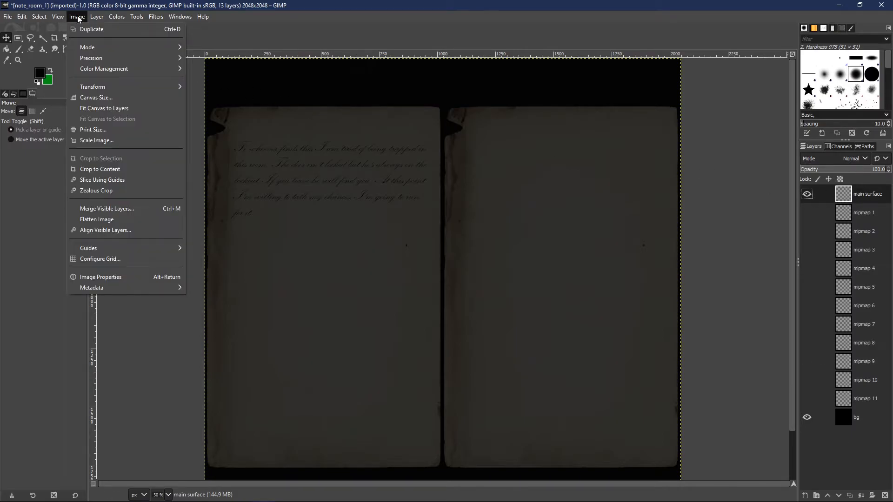
pyautogui.click(77, 17)
pyautogui.click(77, 18)
pyautogui.moveTo(137, 138)
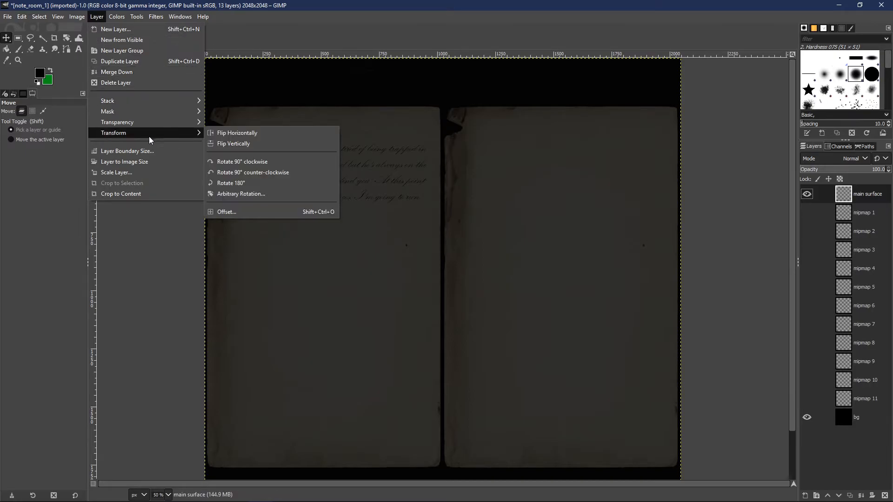
pyautogui.click(279, 138)
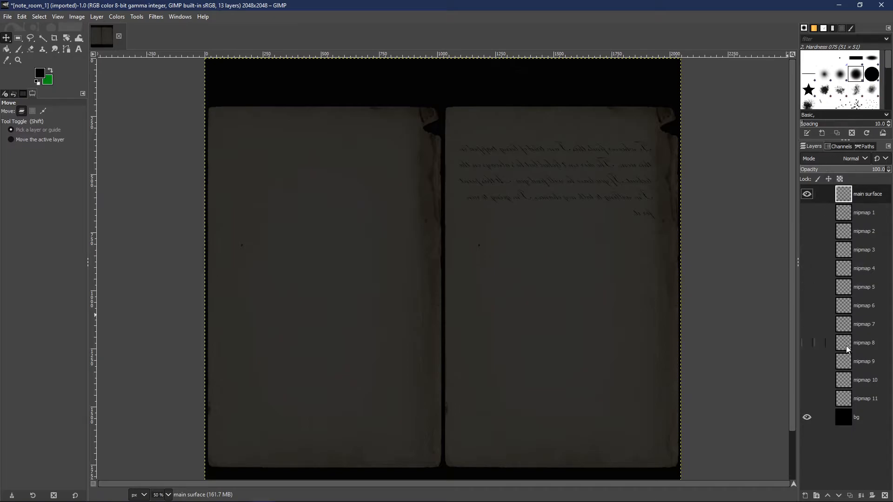
# Step: Delete the black bg layer and make main surface the active, visible layer
pyautogui.click(857, 424)
pyautogui.rightClick(859, 417)
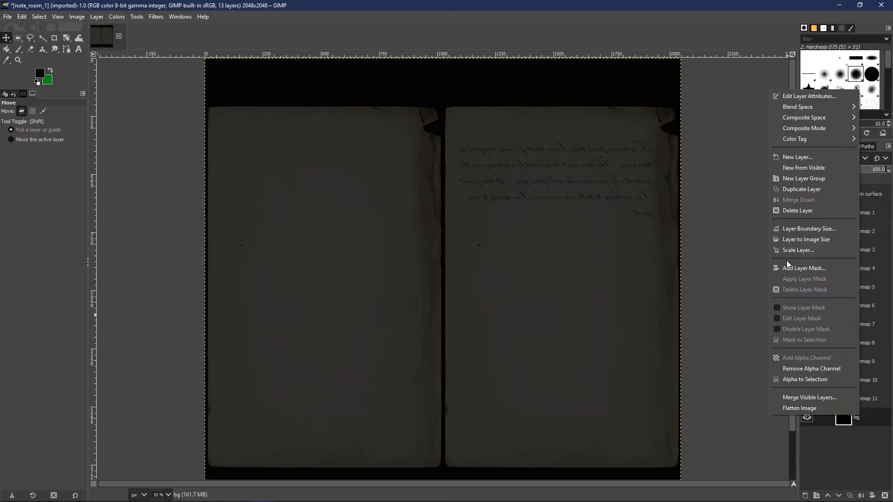
pyautogui.click(803, 211)
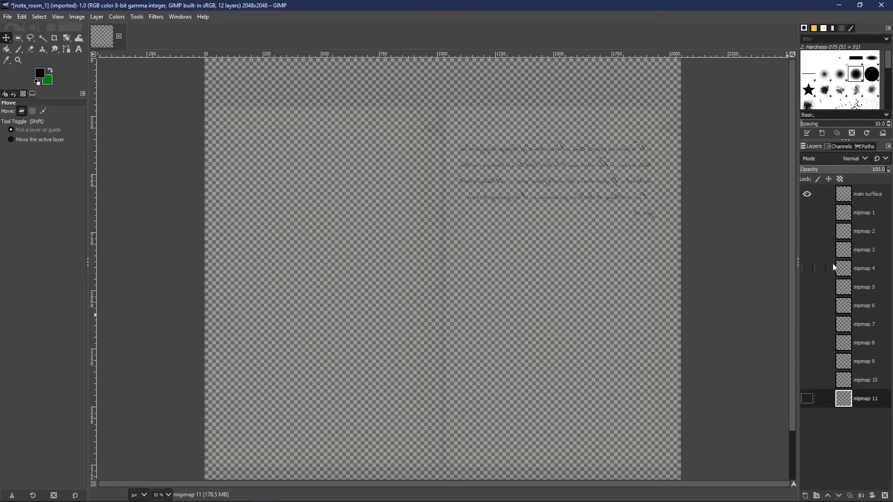
pyautogui.click(863, 194)
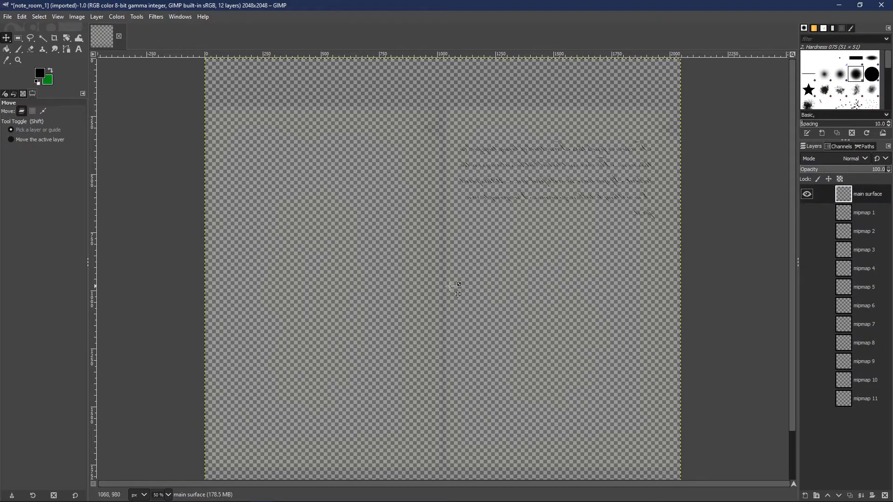
pyautogui.click(864, 211)
pyautogui.click(870, 190)
pyautogui.click(806, 196)
pyautogui.click(806, 194)
# Step: Start exporting the image as note_room_1.dds into thewake's entities folder, replacing the existing file
pyautogui.click(8, 17)
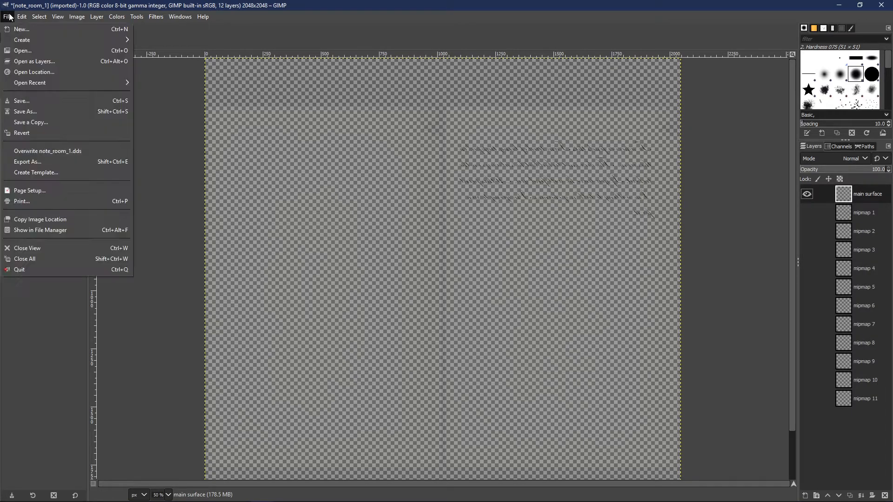
pyautogui.click(53, 161)
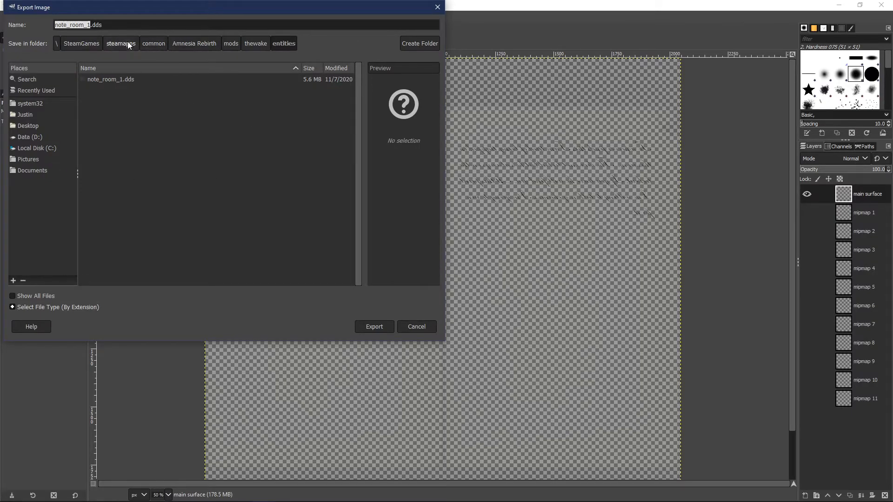
pyautogui.click(131, 80)
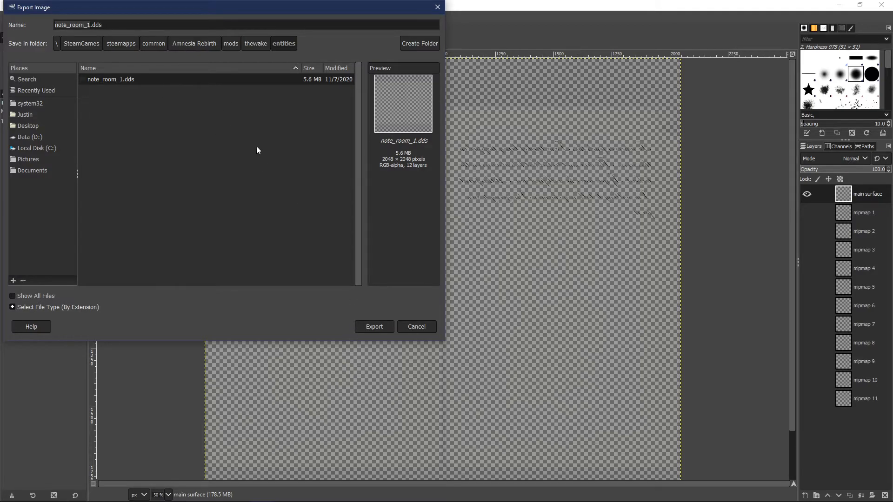
pyautogui.click(370, 326)
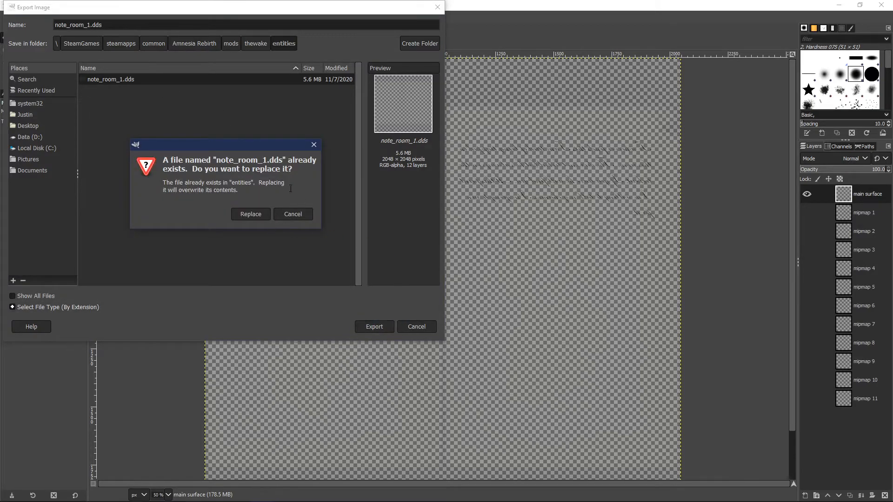
pyautogui.click(248, 220)
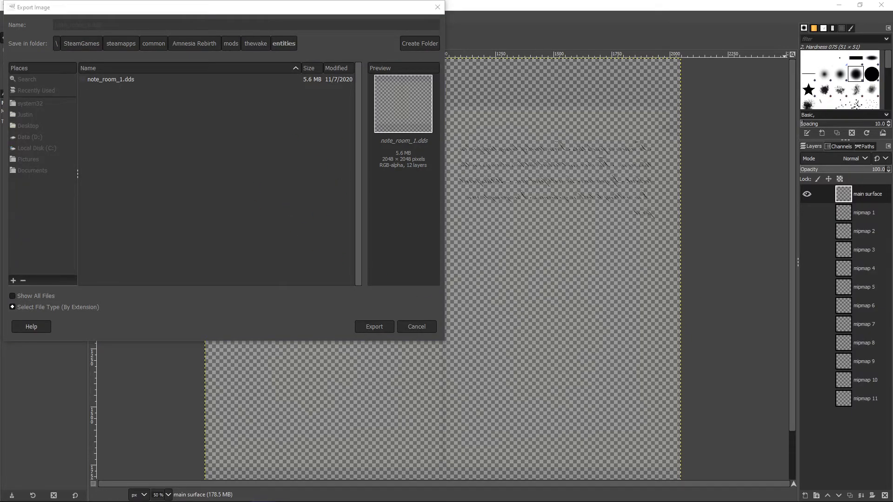
# Step: Configure the DDS export to save Image / Selected layer with Generate mipmaps, and complete the export
pyautogui.moveTo(892, 205); pyautogui.dragTo(572, 133)
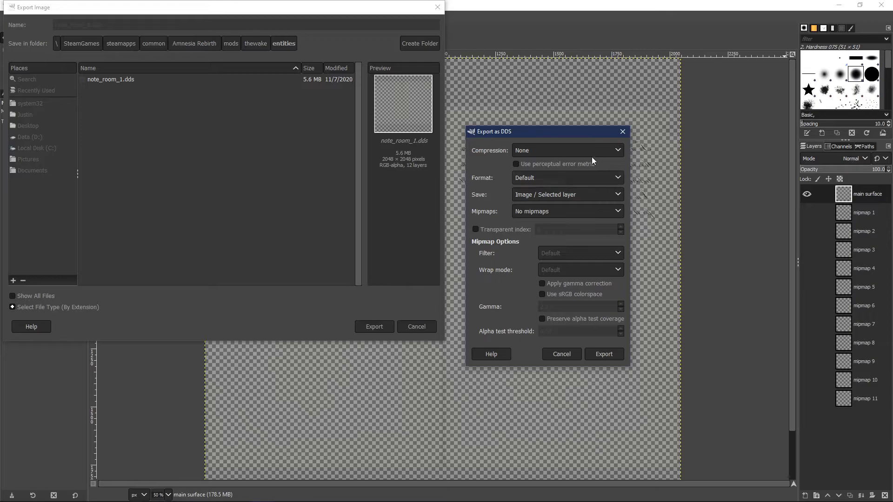
pyautogui.click(560, 195)
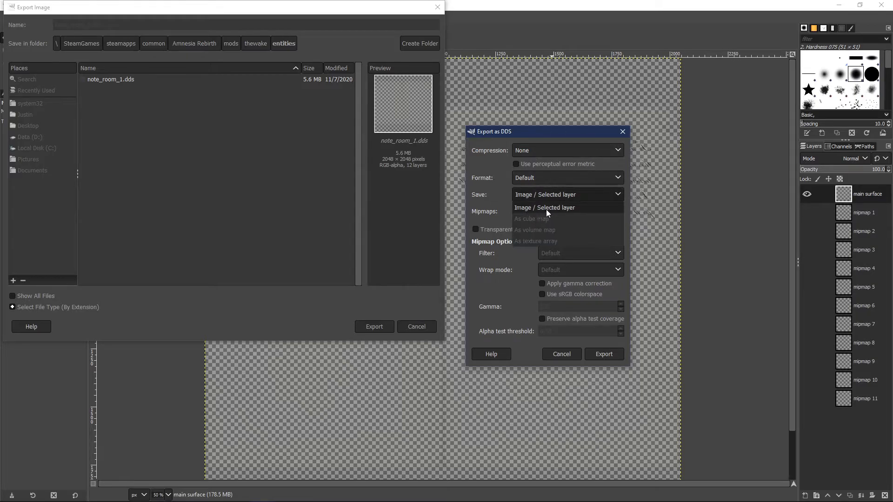
pyautogui.click(547, 208)
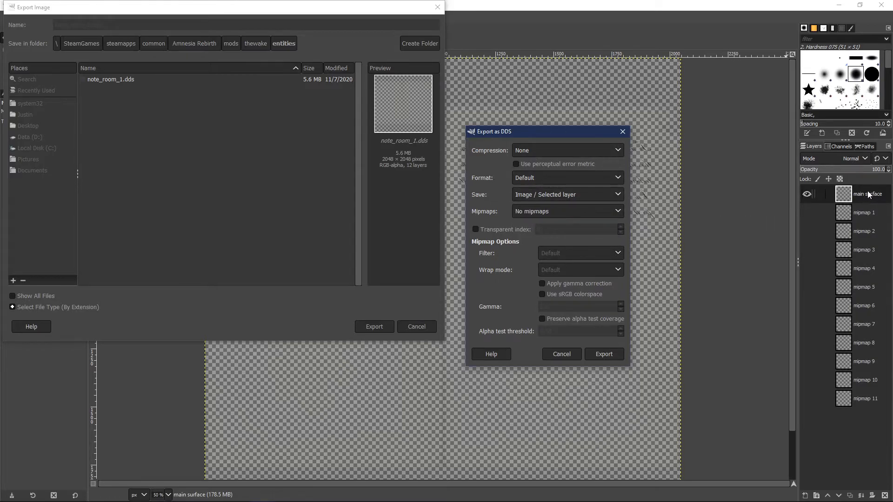
pyautogui.click(561, 212)
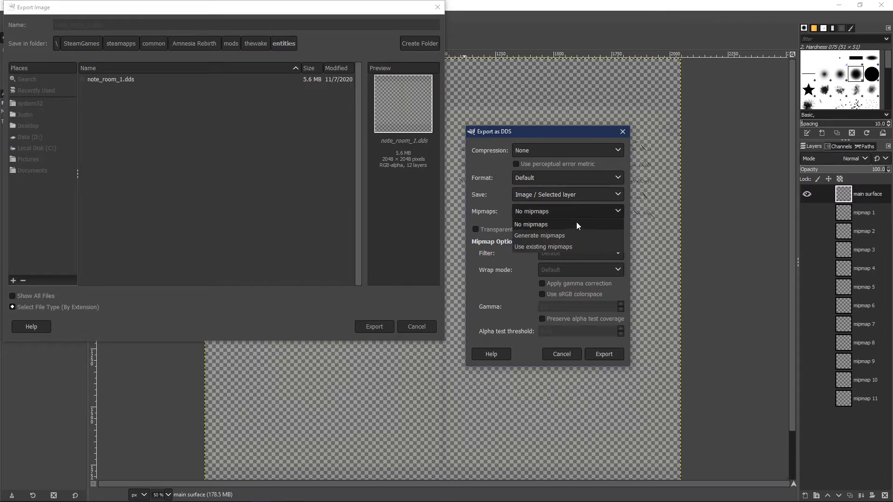
pyautogui.click(546, 236)
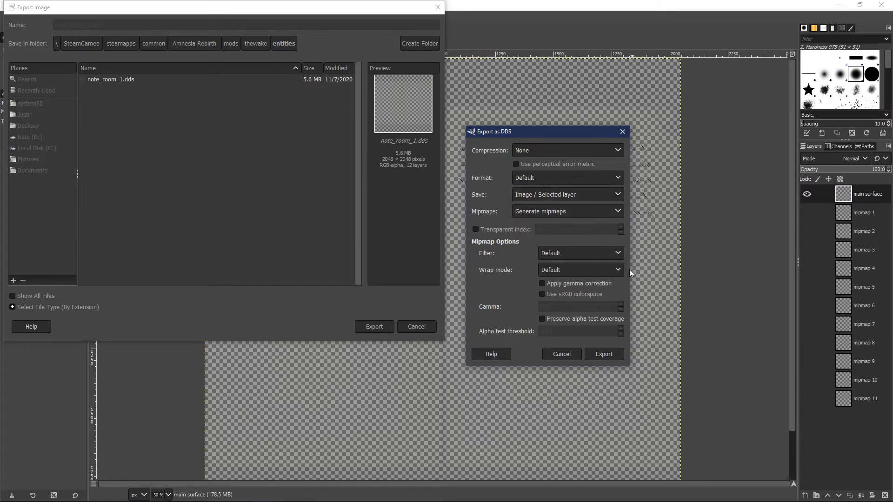
pyautogui.click(605, 355)
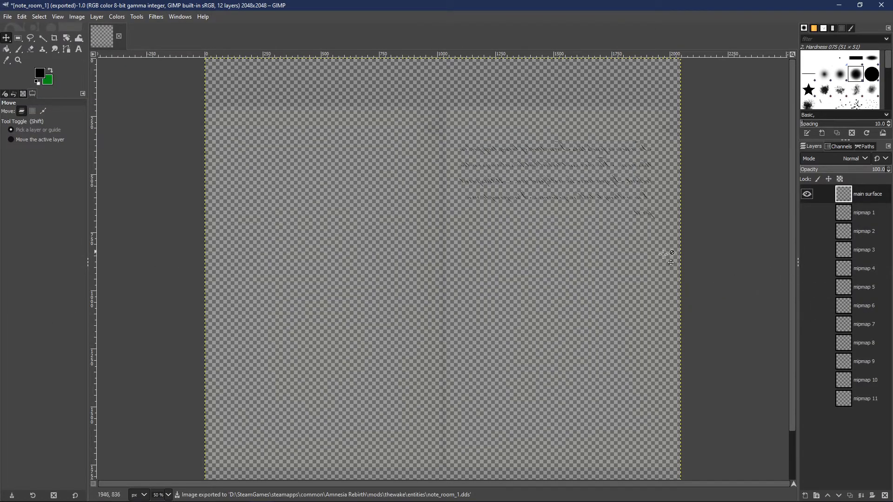
# Step: Check the preview of the exported note_room_1.dds in the Open Image as Layers dialog without importing it
pyautogui.click(22, 17)
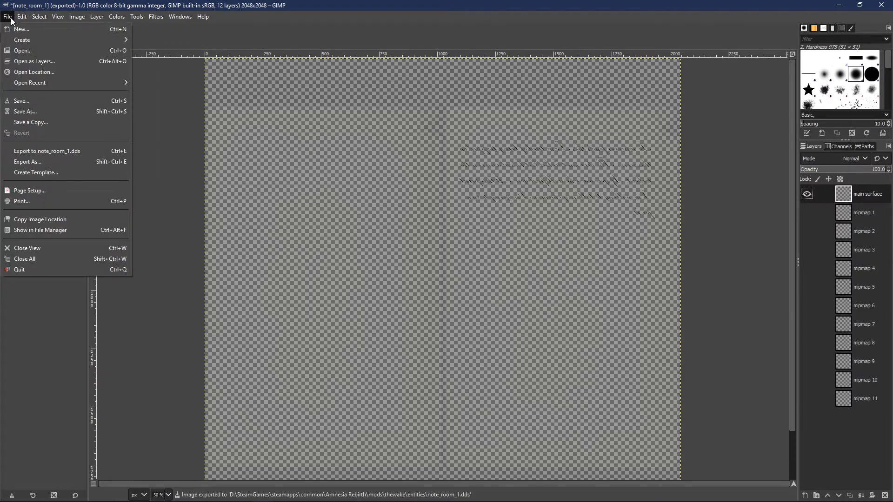
pyautogui.click(19, 62)
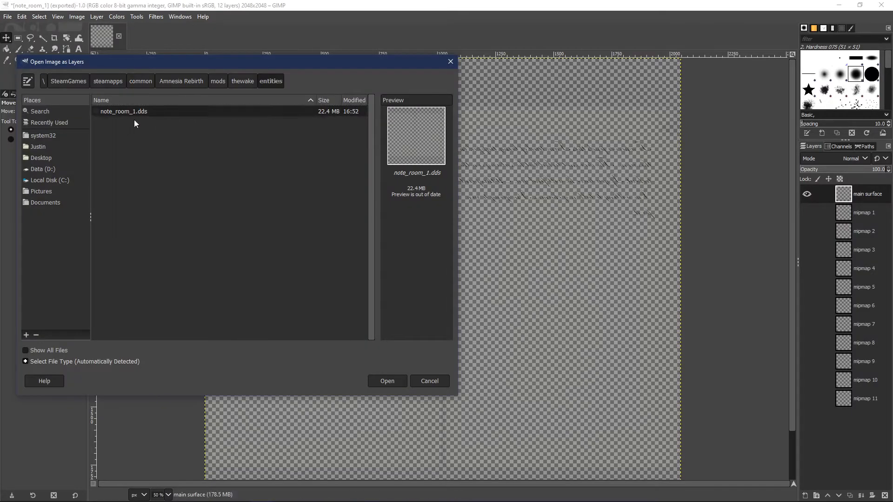
pyautogui.click(419, 172)
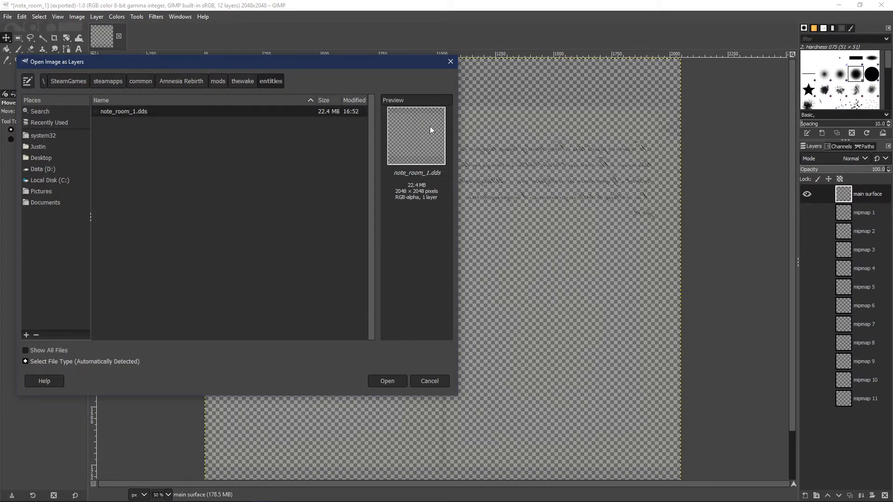
pyautogui.click(446, 382)
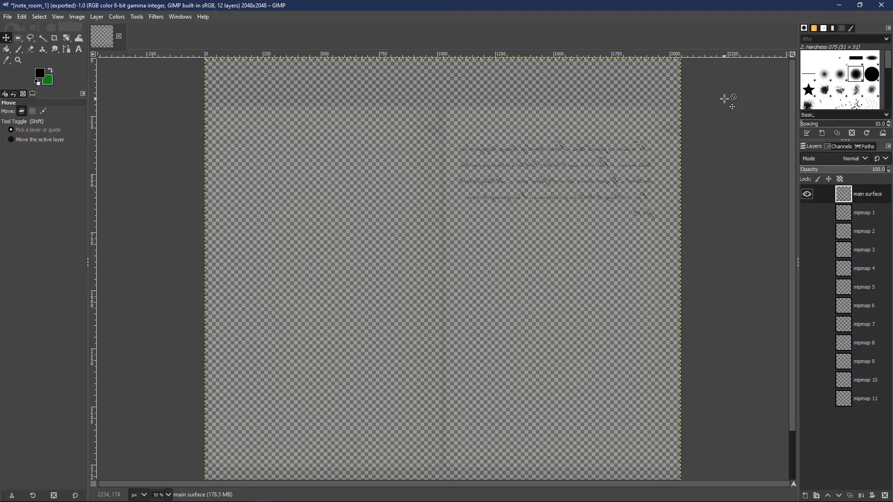
# Step: Quit GIMP, discarding the unsaved changes, and switch to File Explorer to select the note_room_1 material file in the entities folder
pyautogui.click(881, 4)
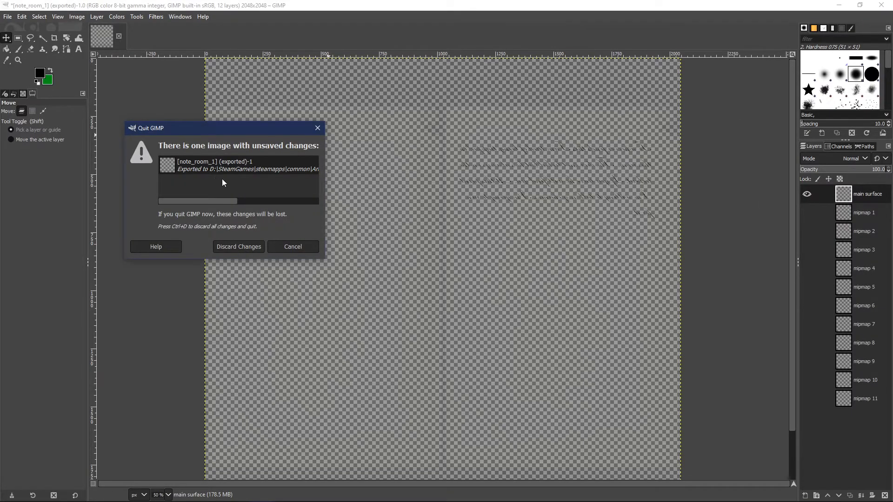
pyautogui.click(236, 245)
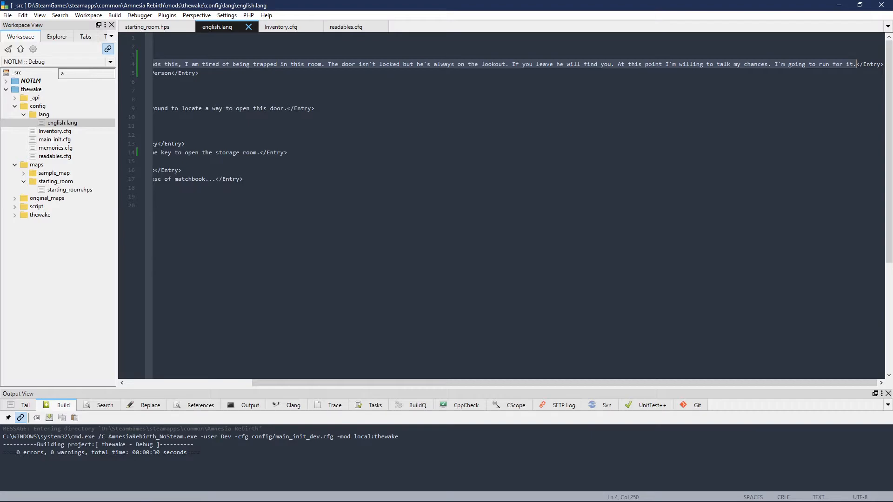
pyautogui.hotkey('alt', 'Tab')
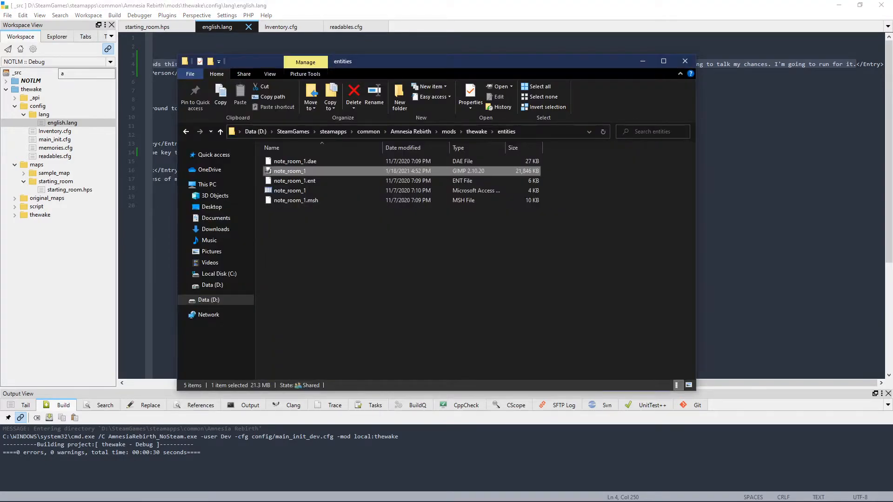
pyautogui.click(448, 245)
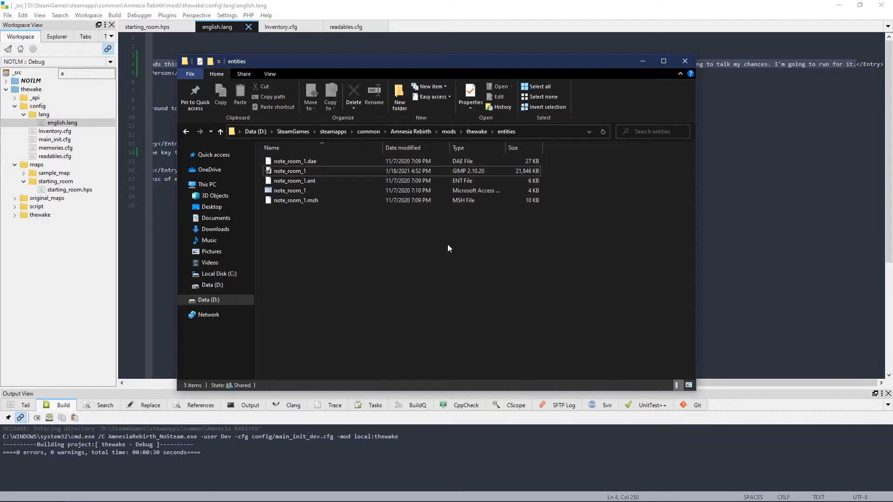
pyautogui.click(358, 181)
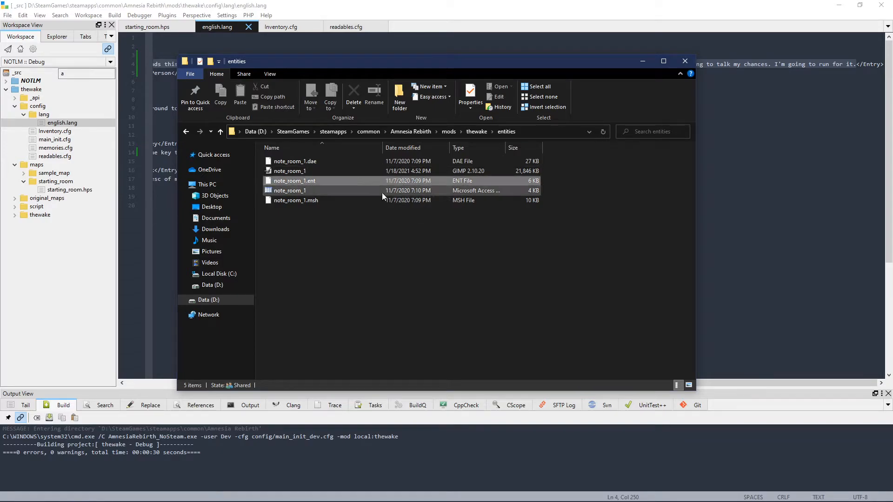
pyautogui.click(333, 191)
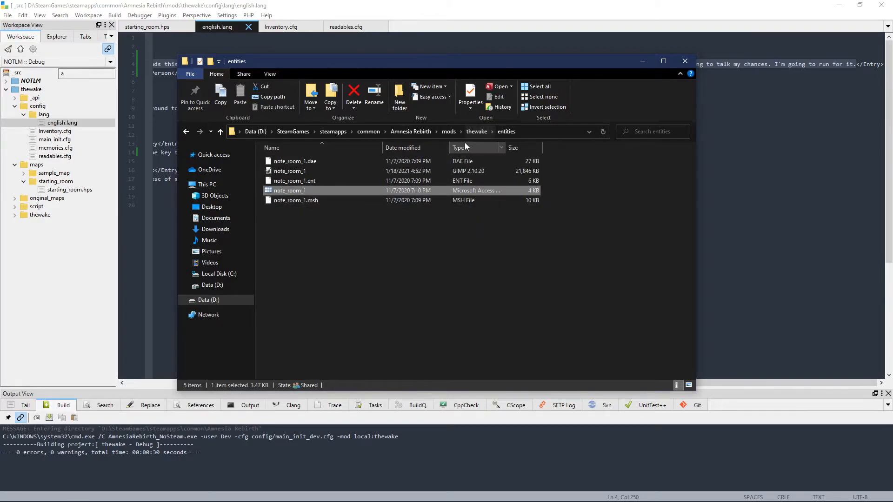
# Step: Go up to the Amnesia Rebirth folder and launch the MaterialEditor application
pyautogui.click(411, 132)
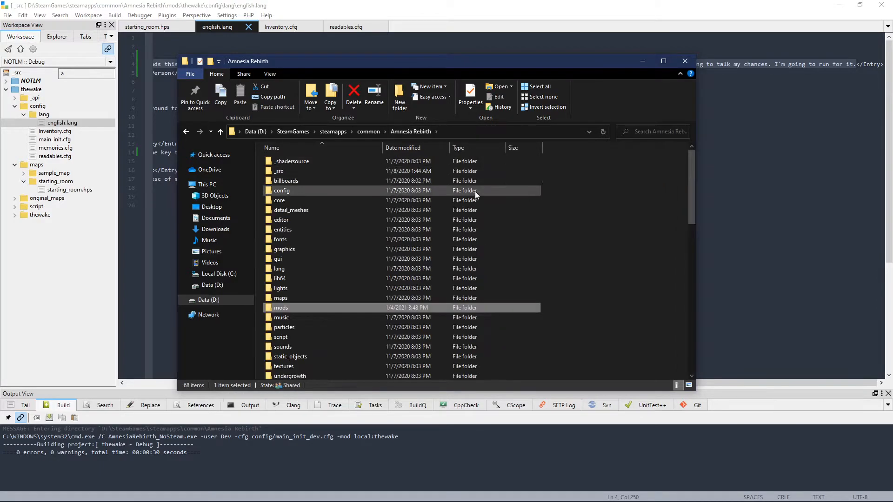
pyautogui.scroll(-13, 335, 266)
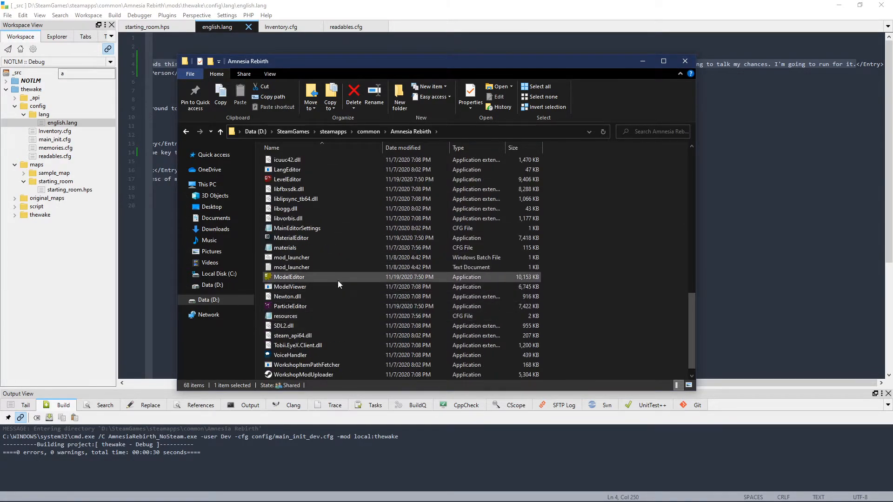
pyautogui.scroll(-2, 338, 279)
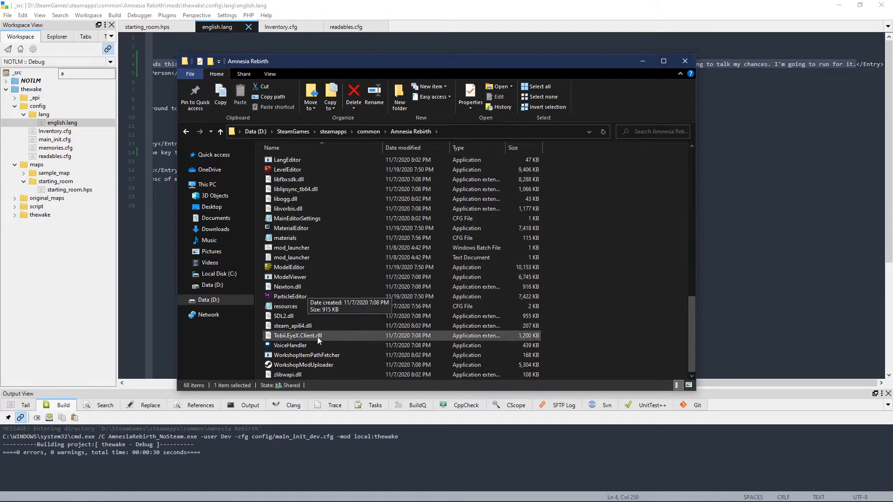
pyautogui.scroll(1, 287, 247)
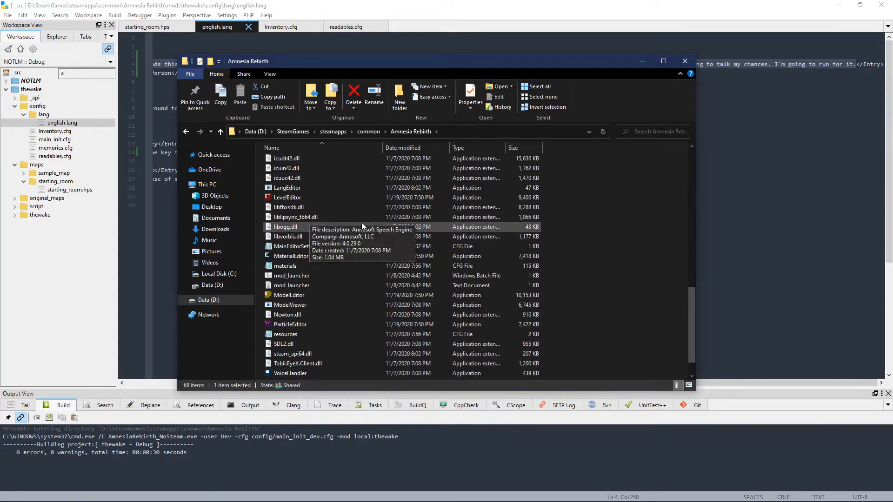
pyautogui.click(307, 255)
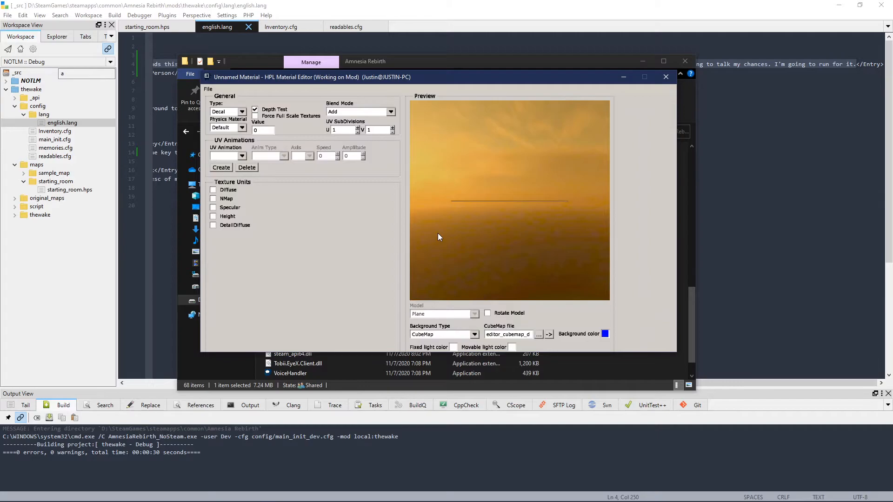
# Step: Load note_room_1.mat from the mods/thewake/entities folder into the Material Editor
pyautogui.click(208, 89)
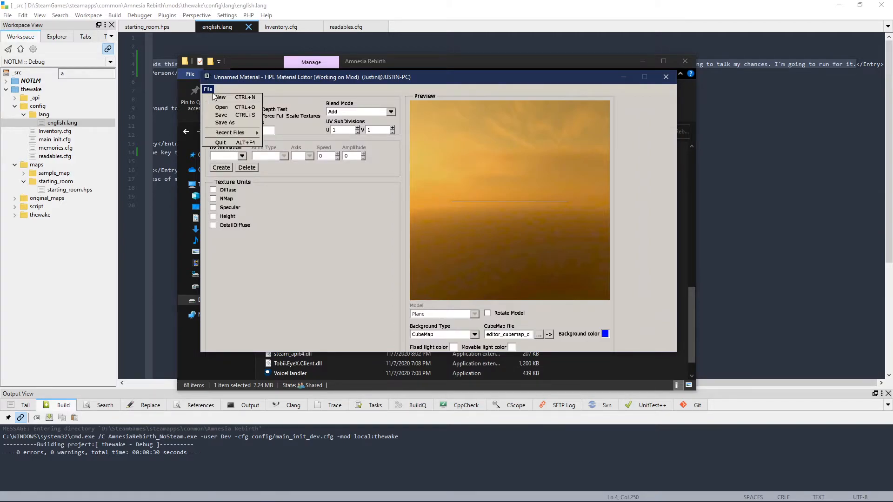
pyautogui.click(233, 110)
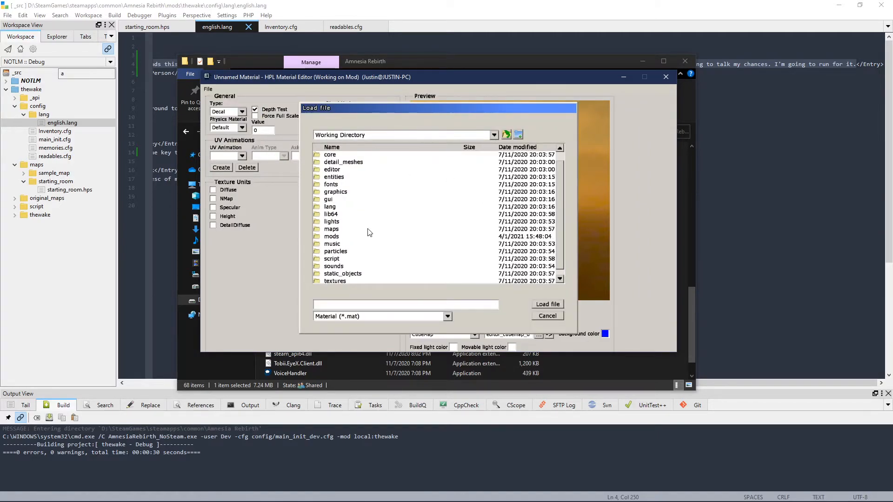
pyautogui.doubleClick(338, 237)
pyautogui.doubleClick(343, 181)
pyautogui.doubleClick(349, 178)
pyautogui.click(393, 163)
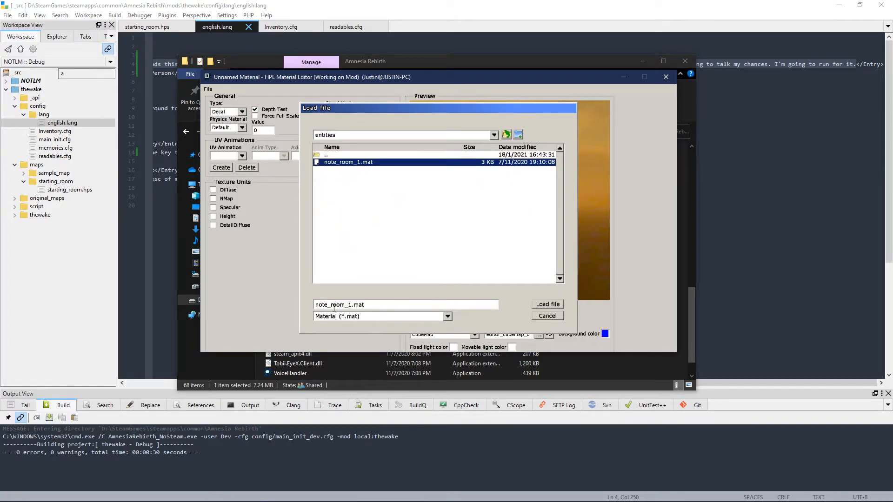
pyautogui.click(556, 307)
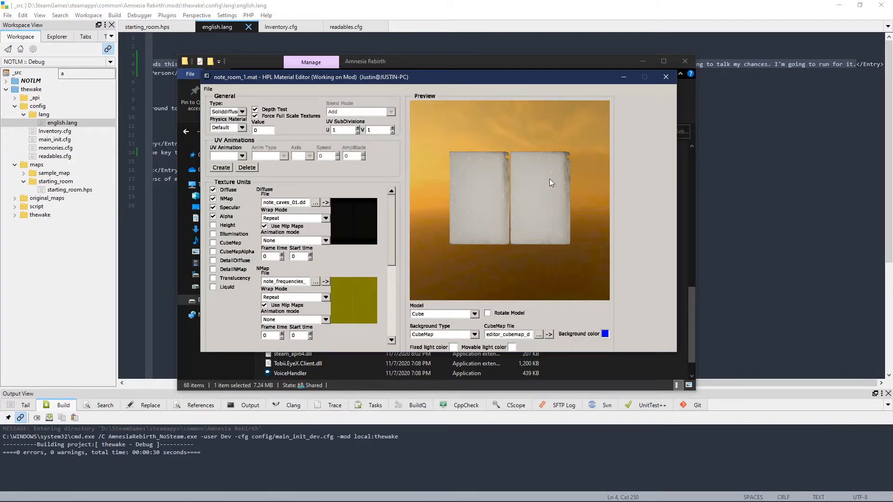
# Step: Open the texture browser for the Diffuse file and select note_room_1.dds in the entities folder
pyautogui.moveTo(537, 217); pyautogui.dragTo(448, 240)
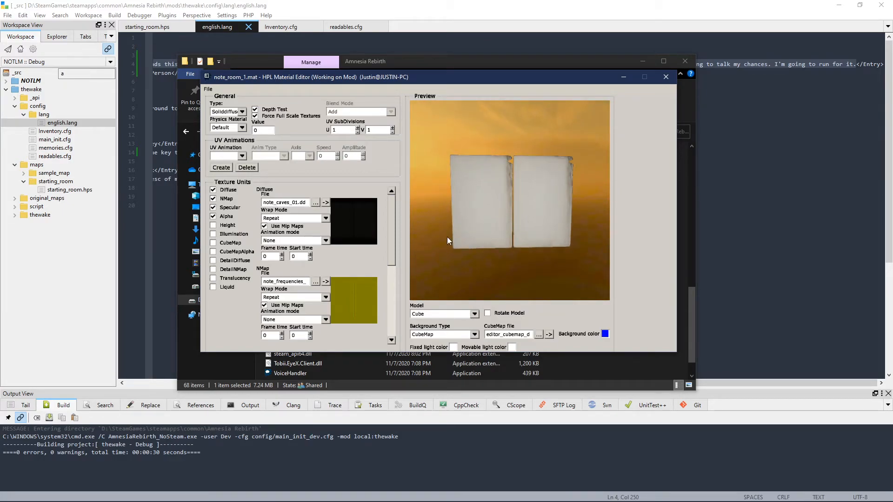
pyautogui.click(316, 203)
pyautogui.click(284, 123)
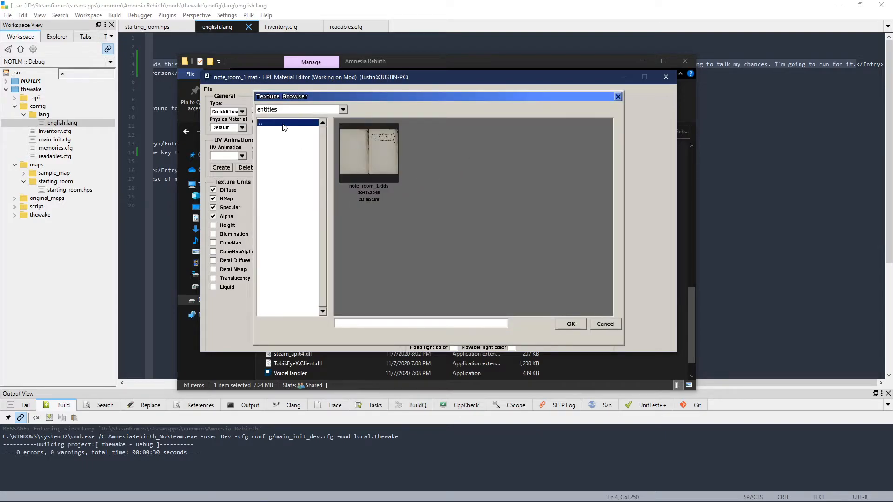
pyautogui.click(384, 139)
# Step: Browse from Amnesia Rebirth through mods/thewake/entities and assign note_room_1.dds as the Diffuse texture
pyautogui.click(342, 110)
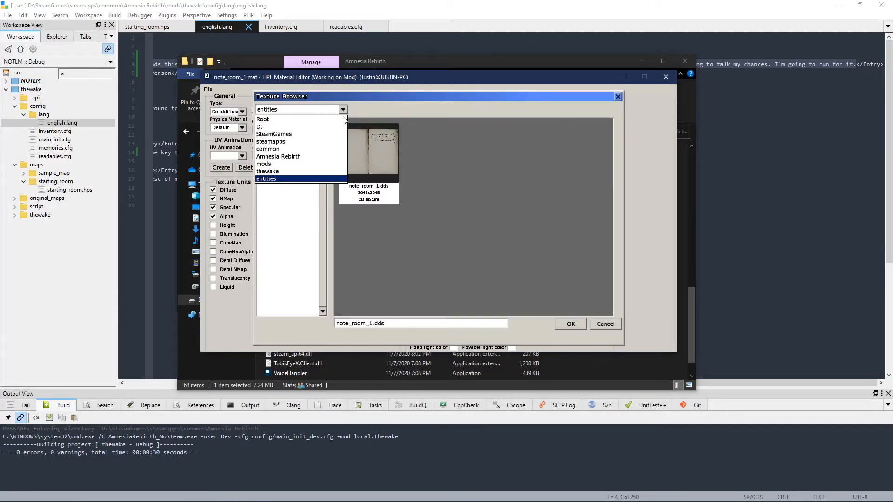
pyautogui.click(282, 160)
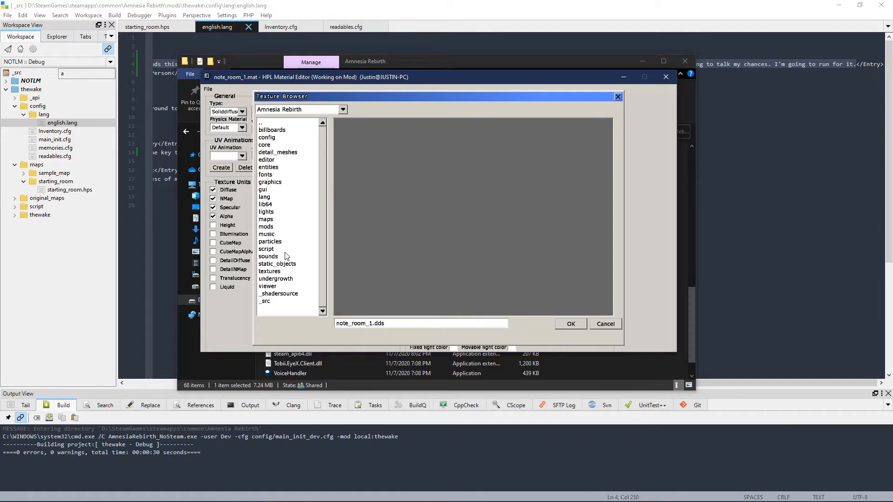
pyautogui.doubleClick(269, 226)
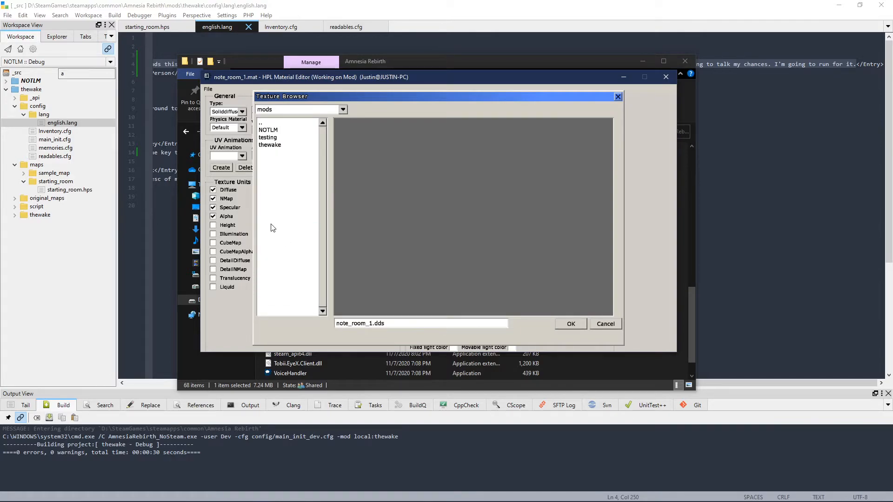
pyautogui.click(343, 110)
pyautogui.click(298, 155)
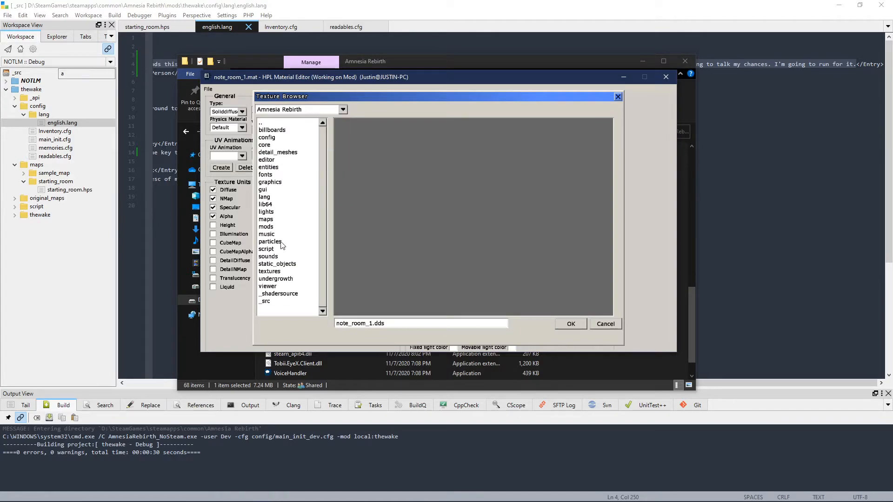
pyautogui.click(269, 222)
pyautogui.click(267, 232)
pyautogui.click(269, 228)
pyautogui.doubleClick(270, 227)
pyautogui.doubleClick(279, 146)
pyautogui.doubleClick(279, 146)
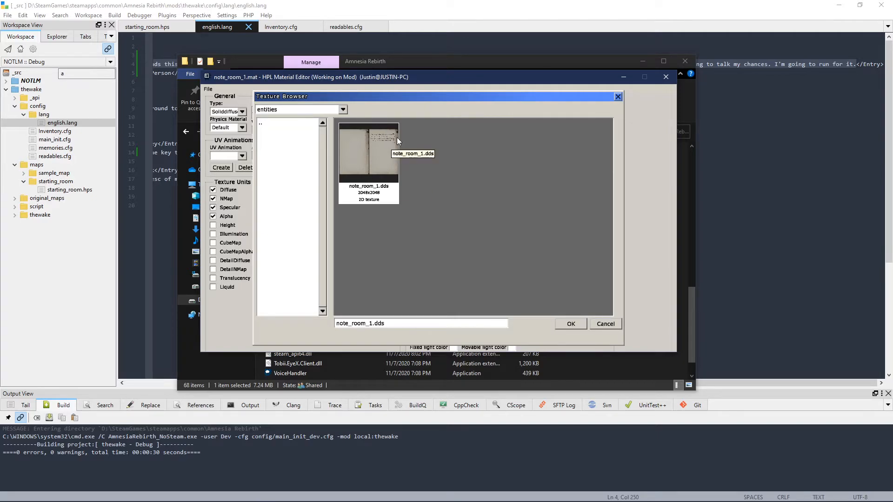
pyautogui.click(571, 325)
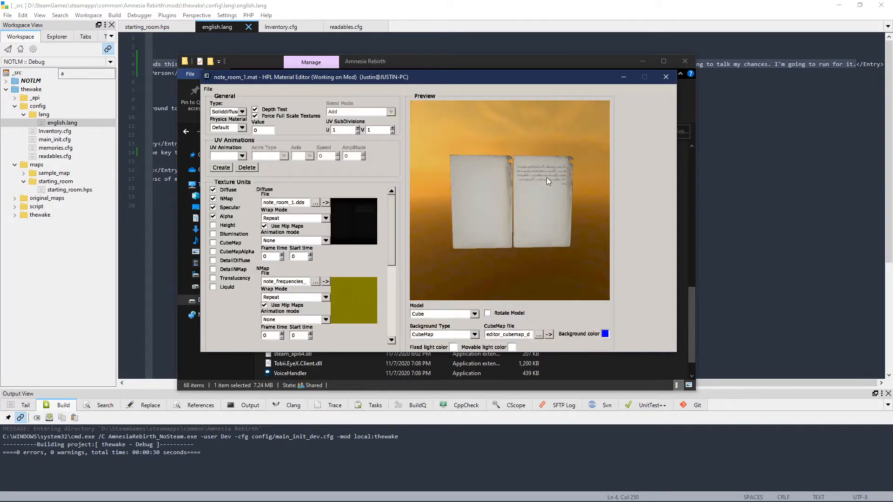
# Step: Inspect the handwriting on the note in the preview and save the note_room_1.mat material
pyautogui.scroll(5, 549, 177)
pyautogui.scroll(-2, 575, 173)
pyautogui.moveTo(561, 179); pyautogui.dragTo(506, 216)
pyautogui.scroll(-4, 534, 183)
pyautogui.scroll(2, 509, 225)
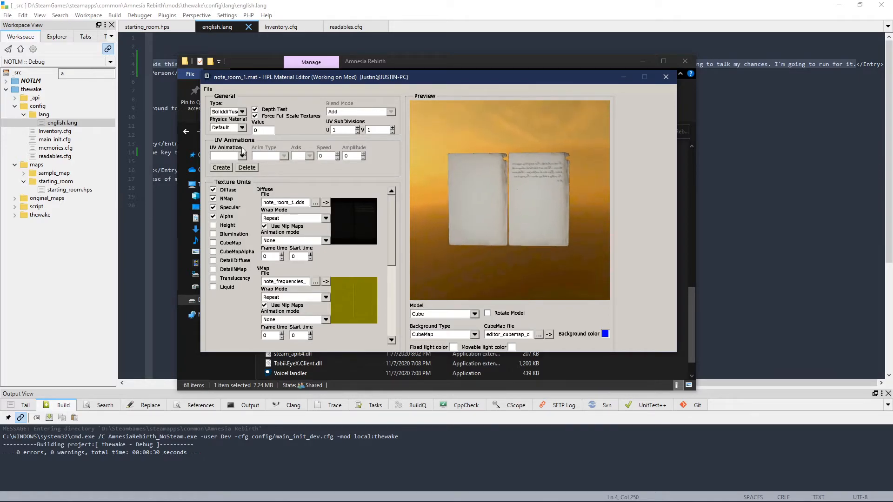
pyautogui.click(207, 90)
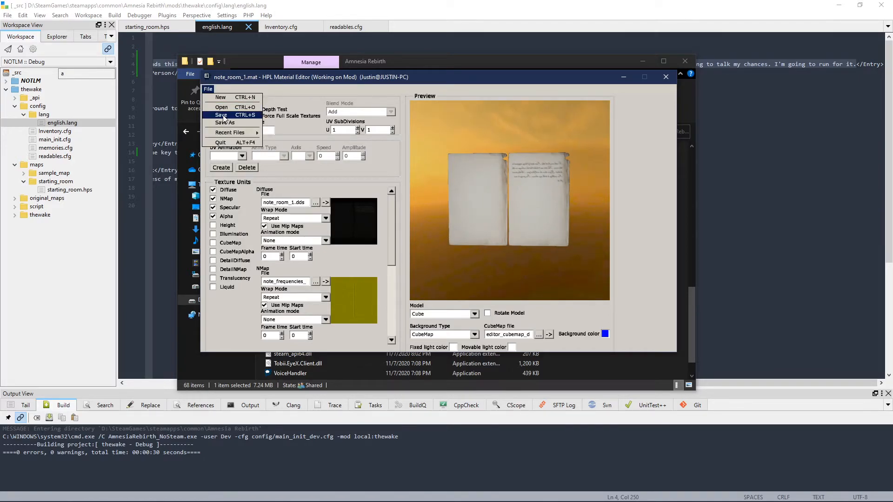
pyautogui.click(222, 115)
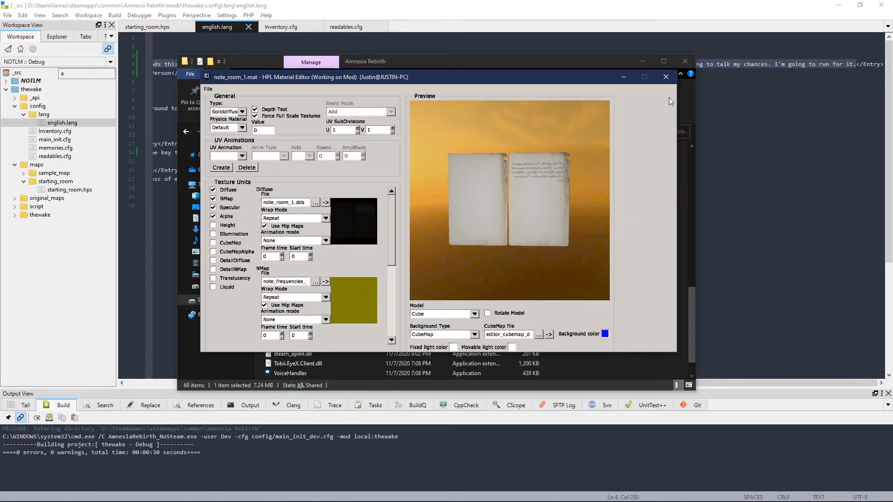
# Step: Close the Material Editor and launch the ModelEditor application from the Amnesia Rebirth folder
pyautogui.click(670, 82)
pyautogui.click(412, 234)
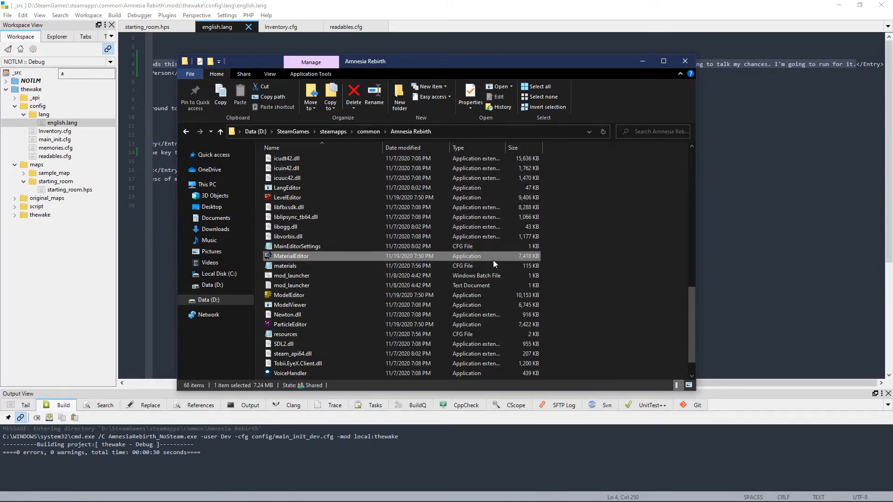
pyautogui.scroll(-1, 473, 311)
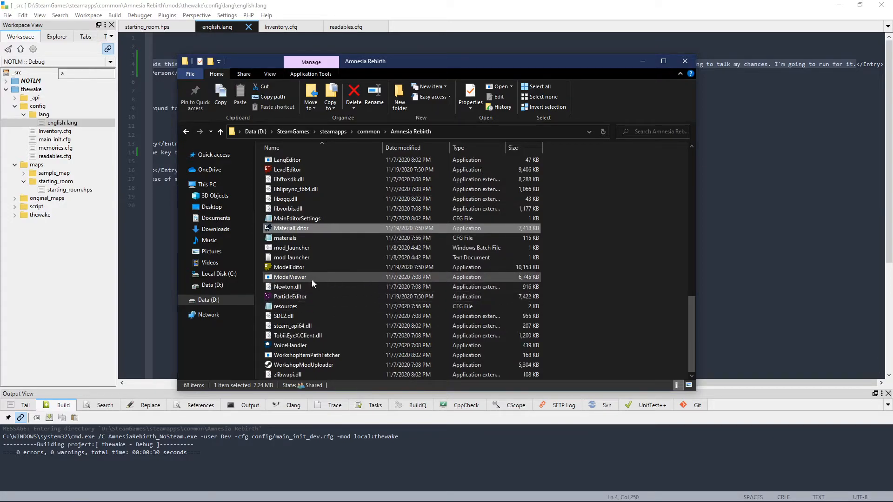
pyautogui.click(278, 268)
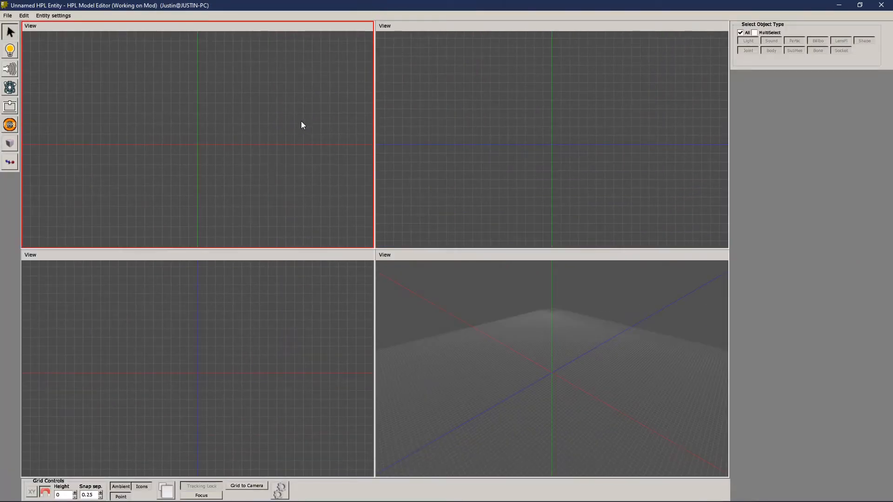
# Step: Load the entity note_room_1.ent from the mods/thewake/entities folder
pyautogui.click(7, 15)
pyautogui.click(2, 15)
pyautogui.click(21, 32)
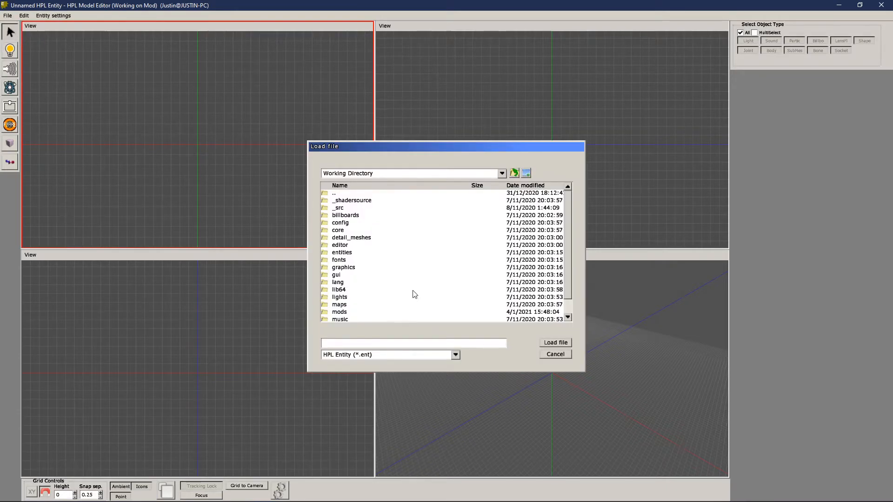
pyautogui.scroll(-2, 349, 300)
pyautogui.doubleClick(345, 278)
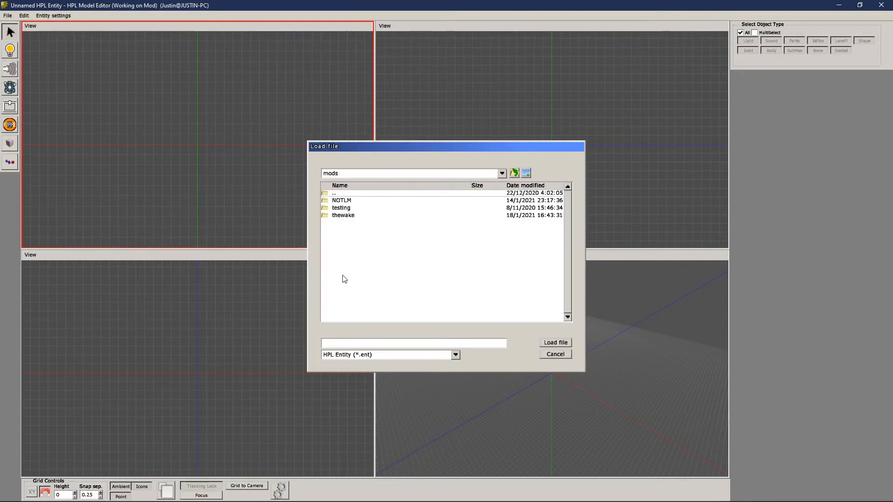
pyautogui.doubleClick(353, 216)
pyautogui.doubleClick(365, 217)
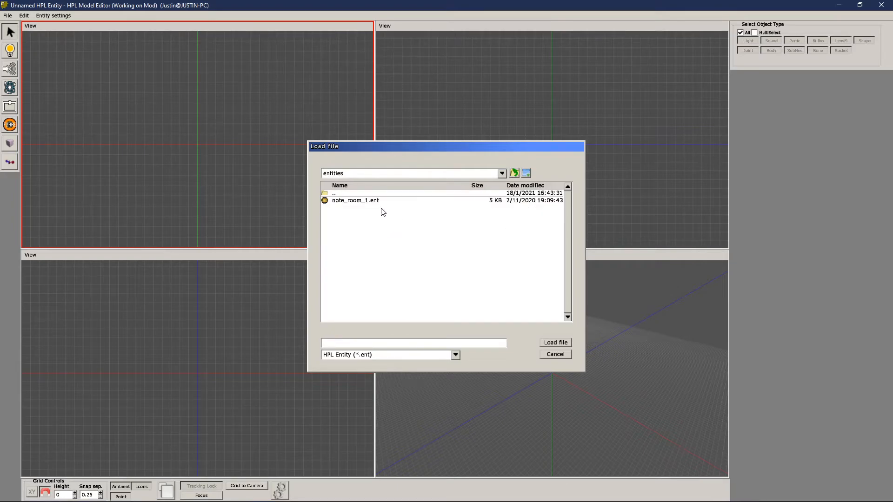
pyautogui.click(382, 200)
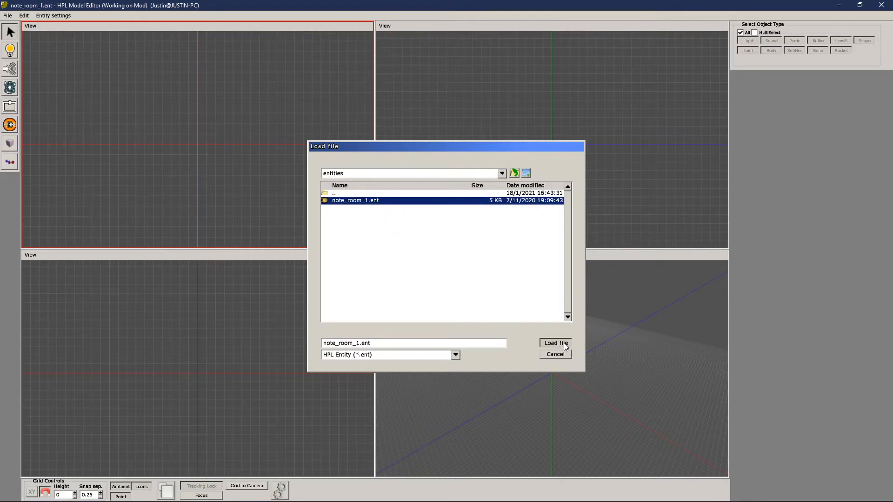
pyautogui.click(564, 342)
# Step: Select the note's Mesh object through the entity Outline and close the outline
pyautogui.moveTo(629, 343); pyautogui.dragTo(636, 345)
pyautogui.moveTo(667, 411); pyautogui.dragTo(655, 350)
pyautogui.keyDown('alt'); pyautogui.moveTo(677, 405); pyautogui.dragTo(653, 198); pyautogui.keyUp('alt')
pyautogui.moveTo(652, 311); pyautogui.dragTo(638, 407, button='middle')
pyautogui.scroll(-1, 640, 399)
pyautogui.click(25, 16)
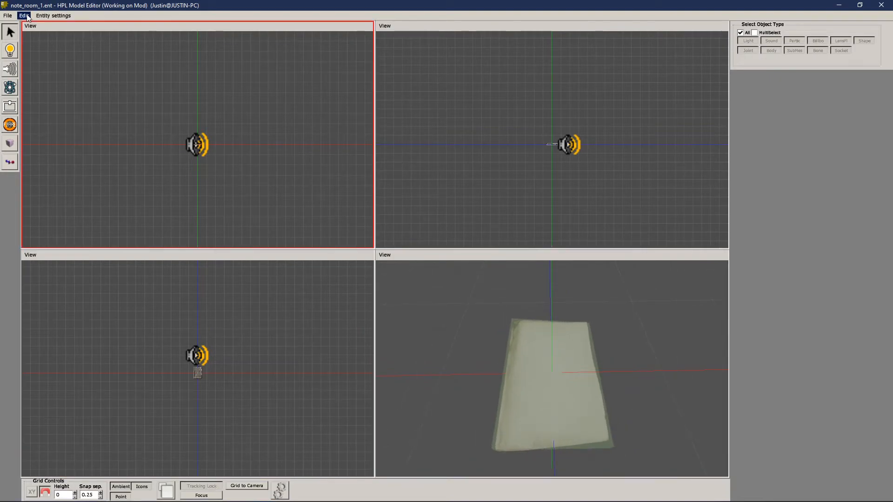
pyautogui.click(47, 59)
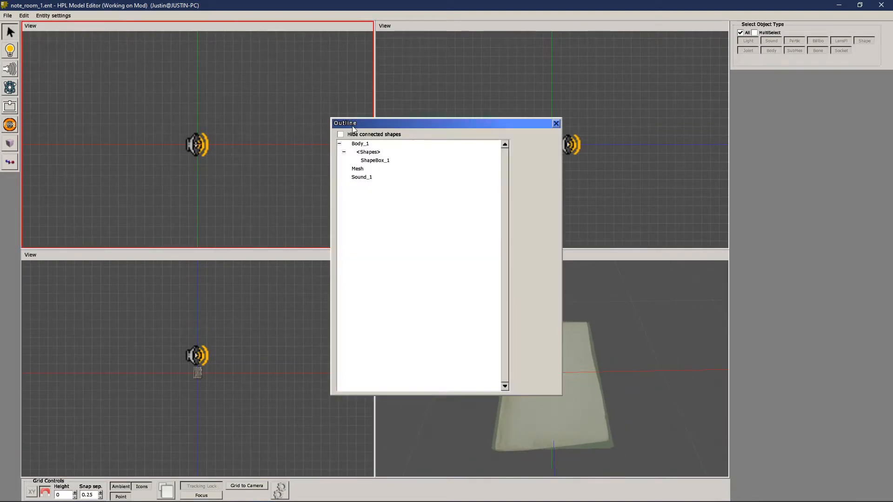
pyautogui.click(354, 170)
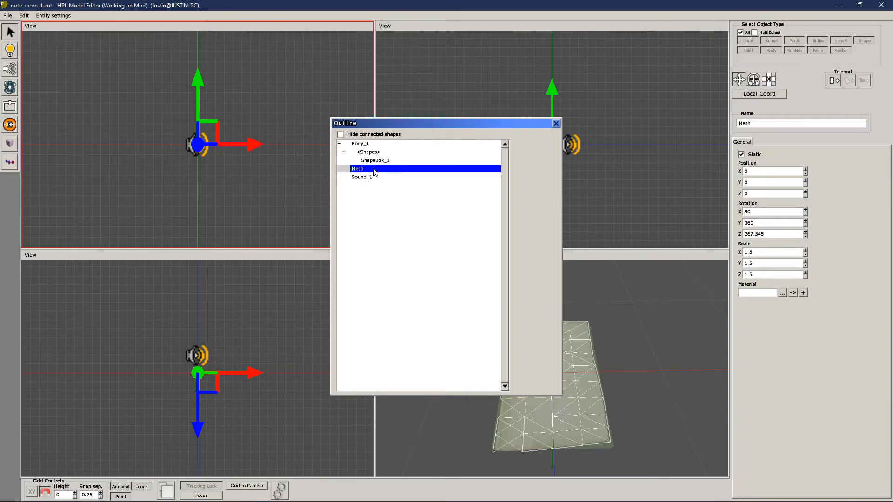
pyautogui.click(556, 124)
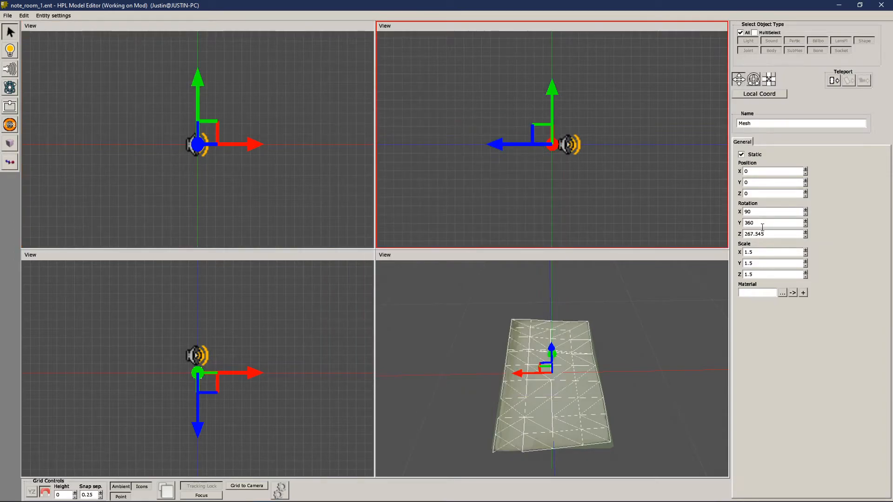
# Step: Assign note_room_1.mat from mods/thewake/entities as the mesh's material and deselect the mesh
pyautogui.click(785, 294)
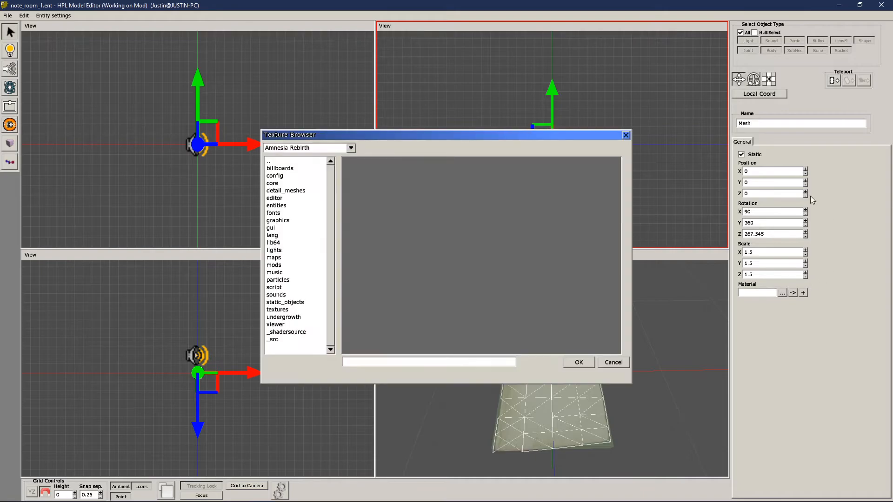
pyautogui.click(275, 259)
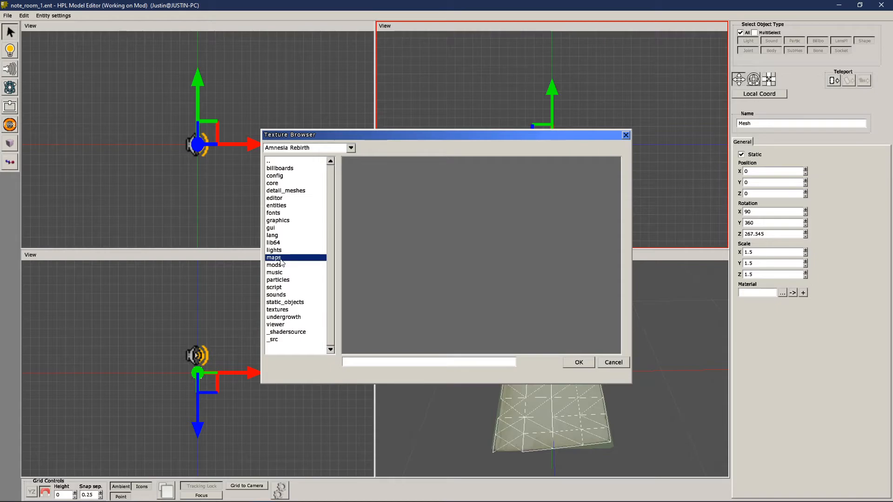
pyautogui.doubleClick(279, 265)
pyautogui.doubleClick(288, 184)
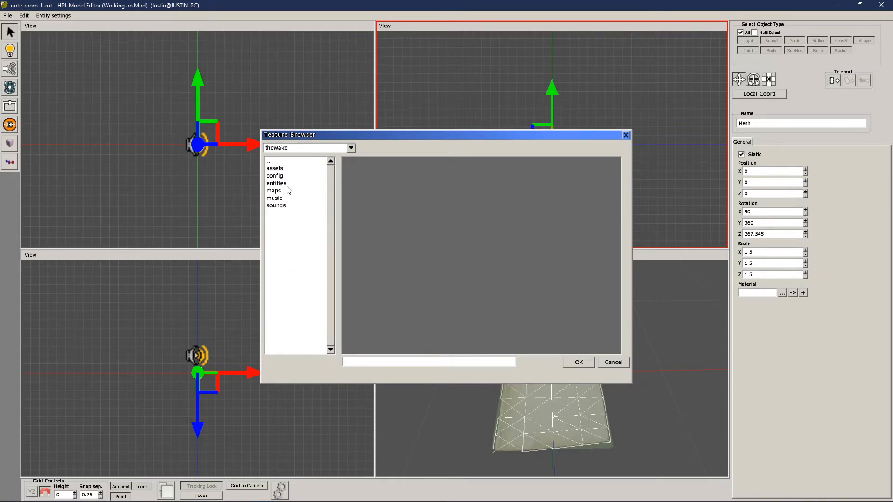
pyautogui.doubleClick(283, 184)
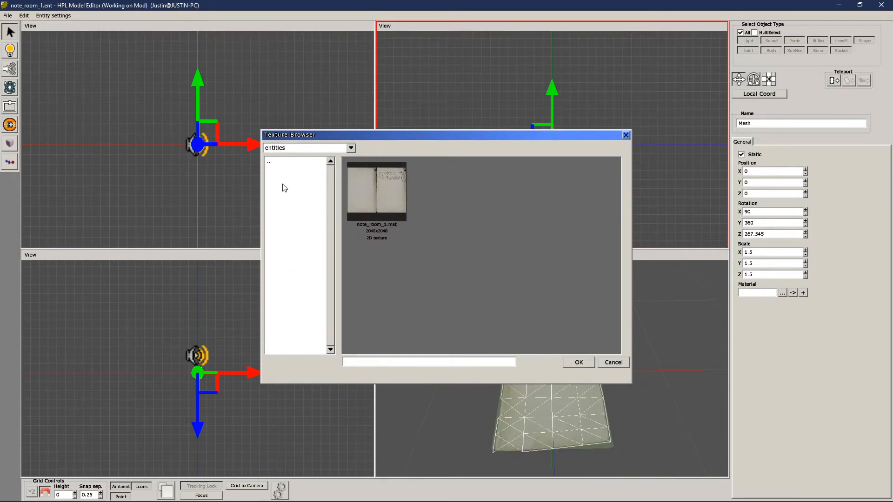
pyautogui.click(397, 197)
pyautogui.click(578, 362)
pyautogui.click(627, 364)
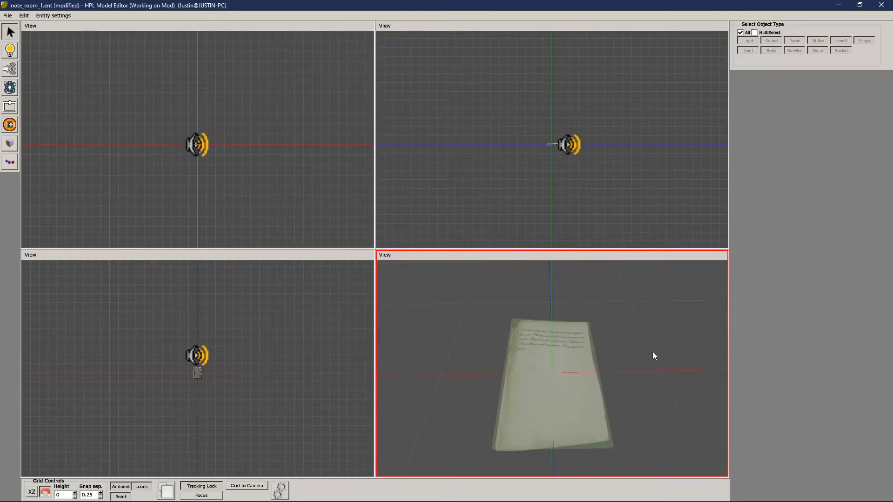
# Step: Save the note_room_1.ent entity and close the Model Editor
pyautogui.keyDown('alt'); pyautogui.moveTo(644, 336); pyautogui.dragTo(618, 378); pyautogui.keyUp('alt')
pyautogui.keyDown('alt'); pyautogui.scroll(3, 580, 337); pyautogui.keyUp('alt')
pyautogui.keyDown('alt'); pyautogui.moveTo(580, 337); pyautogui.dragTo(542, 308); pyautogui.keyUp('alt')
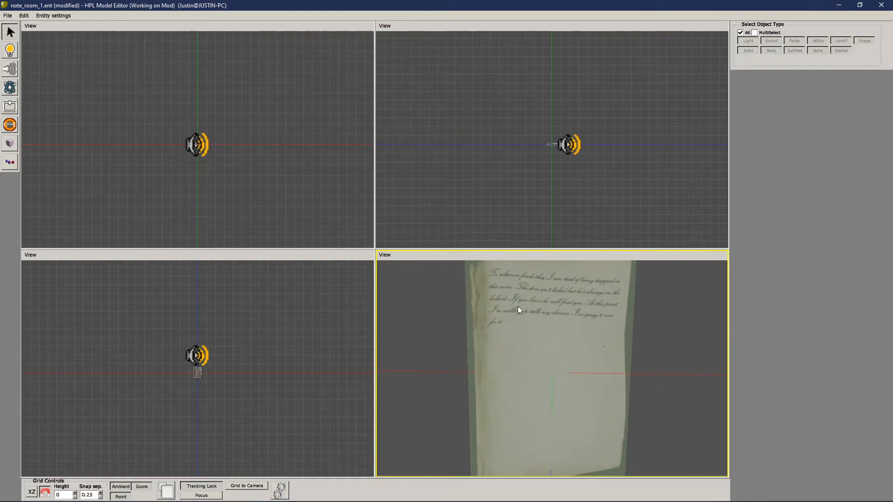
pyautogui.scroll(-3, 540, 336)
pyautogui.moveTo(561, 364)
pyautogui.keyDown('alt'); pyautogui.mouseDown()
pyautogui.moveTo(582, 309)
pyautogui.moveTo(582, 351)
pyautogui.moveTo(567, 367)
pyautogui.mouseUp(); pyautogui.keyUp('alt')
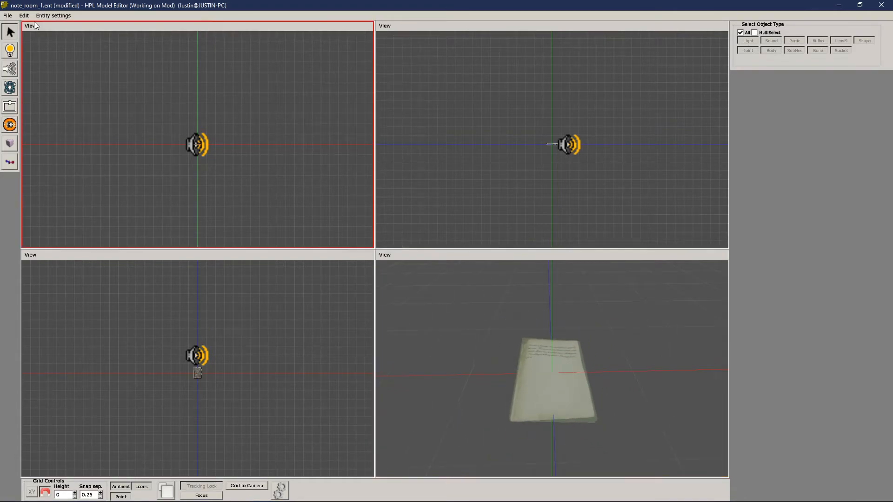
pyautogui.click(8, 15)
pyautogui.click(21, 42)
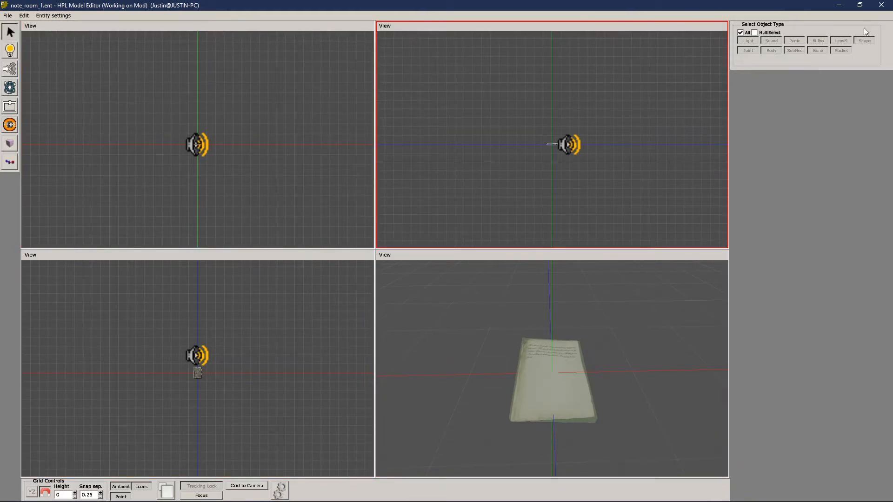
pyautogui.click(882, 4)
pyautogui.click(422, 269)
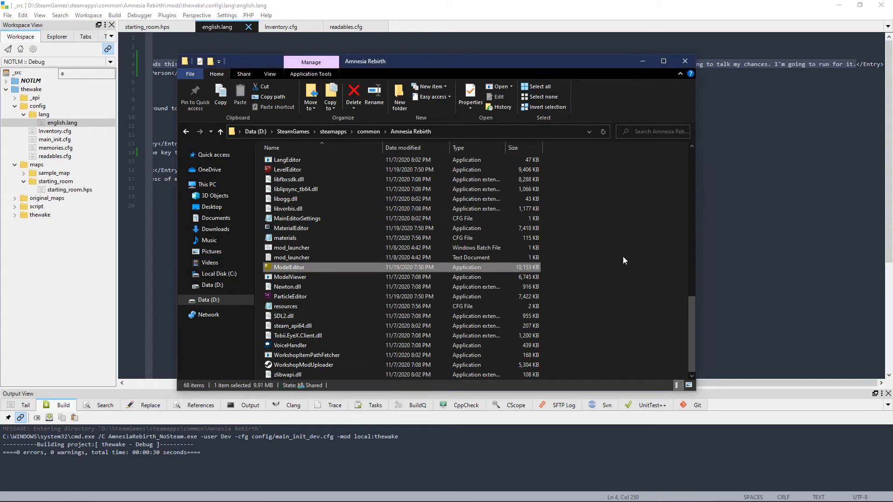
pyautogui.scroll(12, 551, 307)
pyautogui.scroll(3, 544, 273)
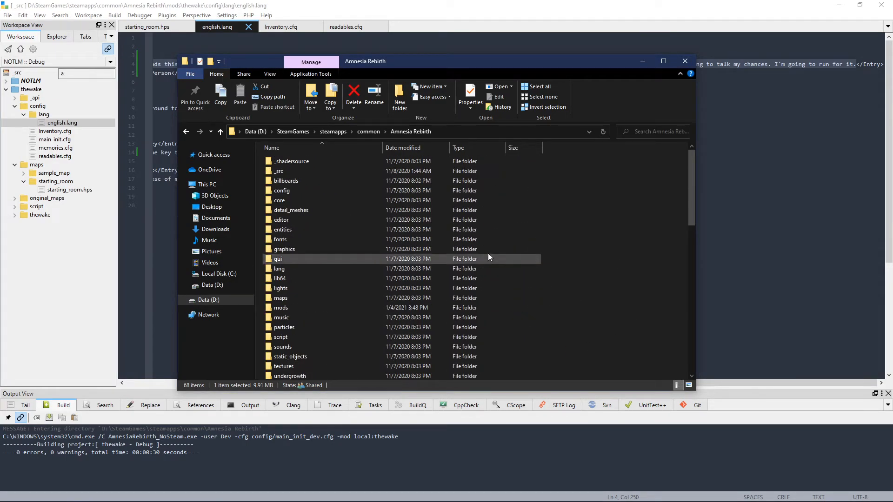
pyautogui.scroll(-12, 544, 344)
pyautogui.scroll(-3, 321, 251)
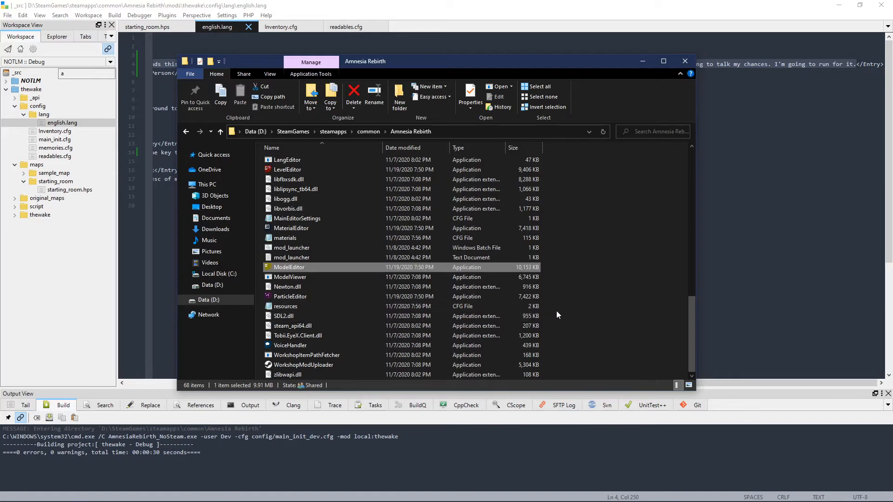
pyautogui.scroll(3, 526, 325)
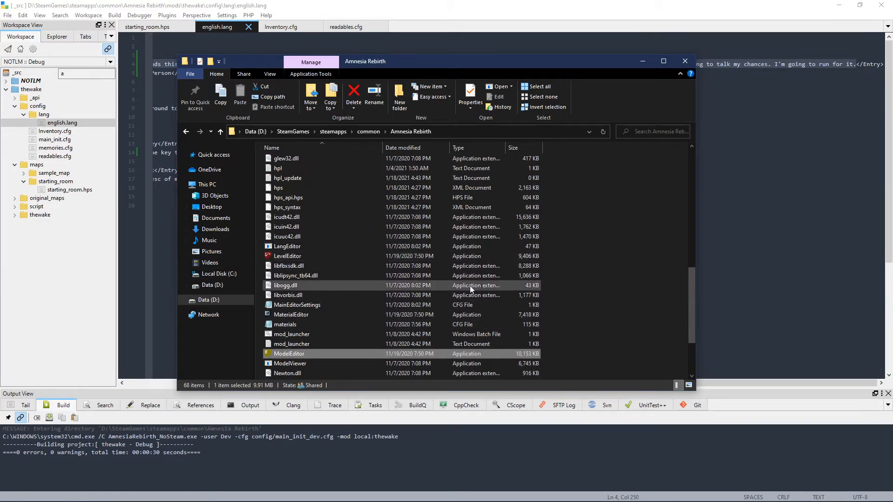
pyautogui.scroll(10, 445, 279)
pyautogui.scroll(-5, 601, 332)
pyautogui.scroll(5, 600, 327)
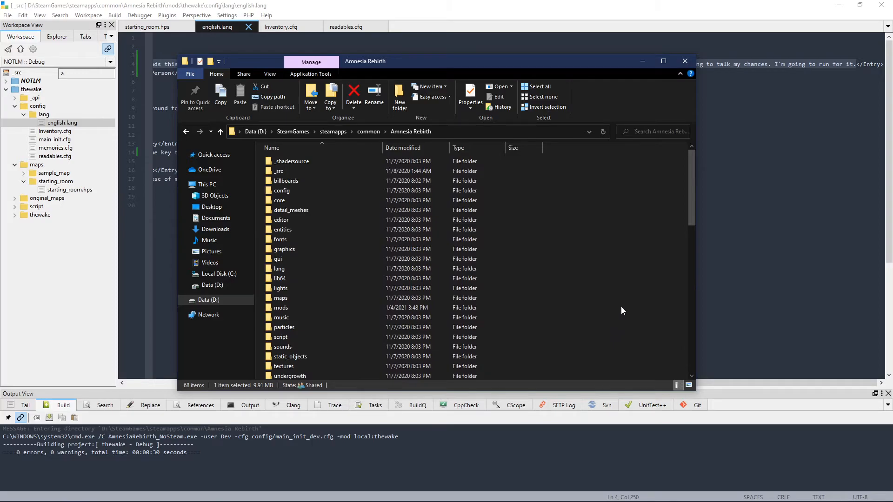
pyautogui.scroll(-3, 621, 298)
pyautogui.scroll(3, 663, 232)
pyautogui.moveTo(491, 62); pyautogui.dragTo(576, 75)
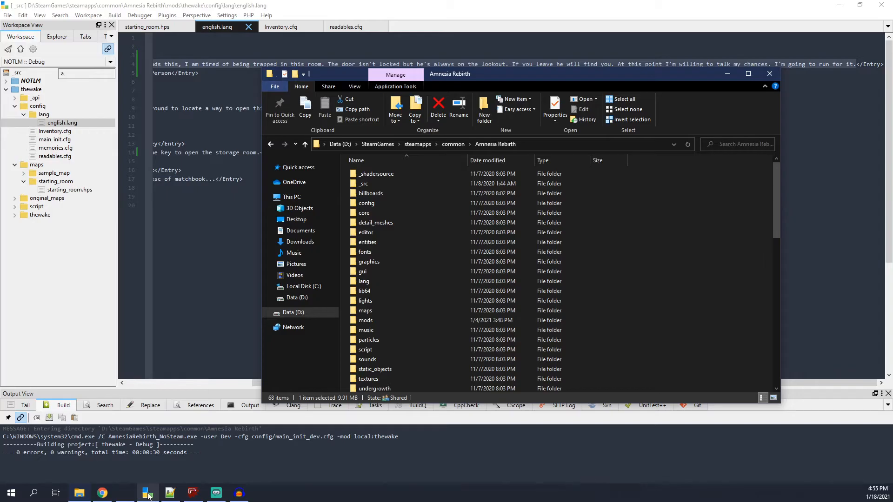
# Step: Switch to the HPL Level Editor and set the note's entity file to note_room_1.ent from mods/thewake/entities
pyautogui.click(193, 493)
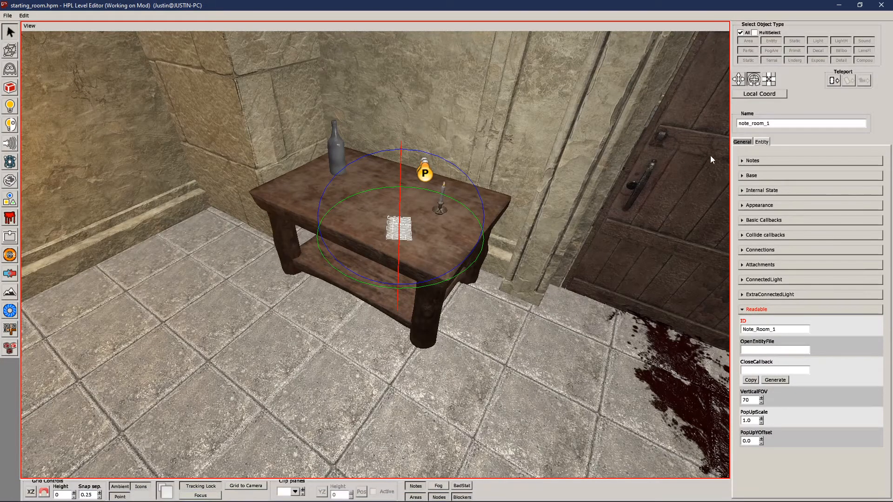
pyautogui.click(757, 142)
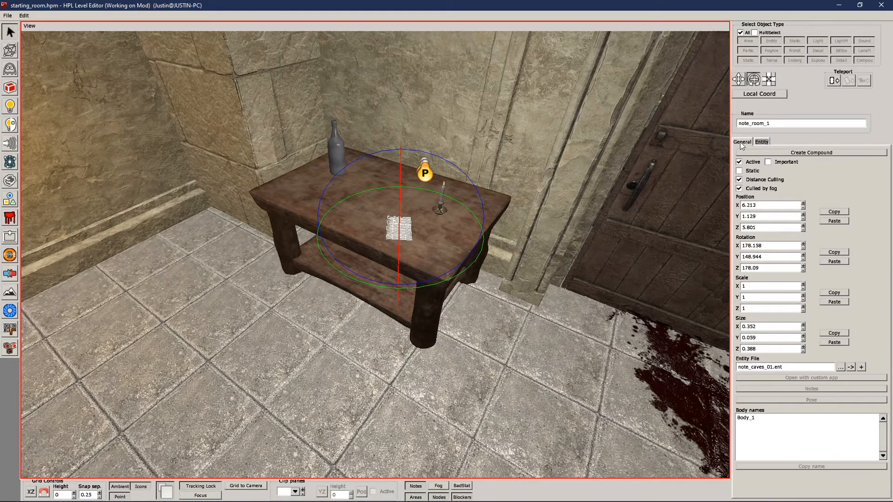
pyautogui.click(841, 368)
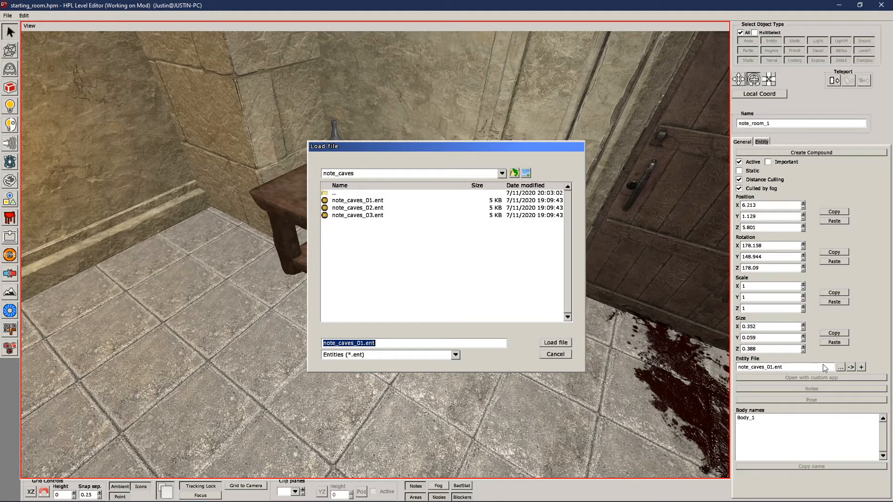
pyautogui.click(502, 173)
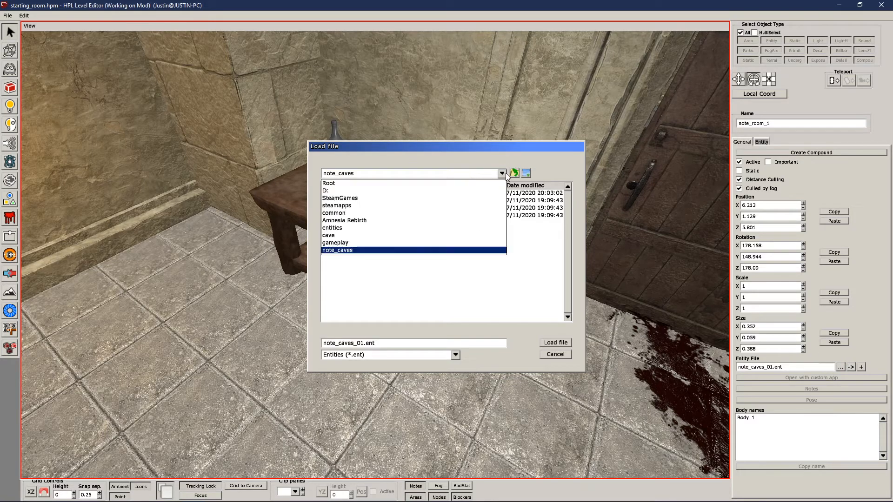
pyautogui.click(363, 222)
pyautogui.scroll(-1, 405, 228)
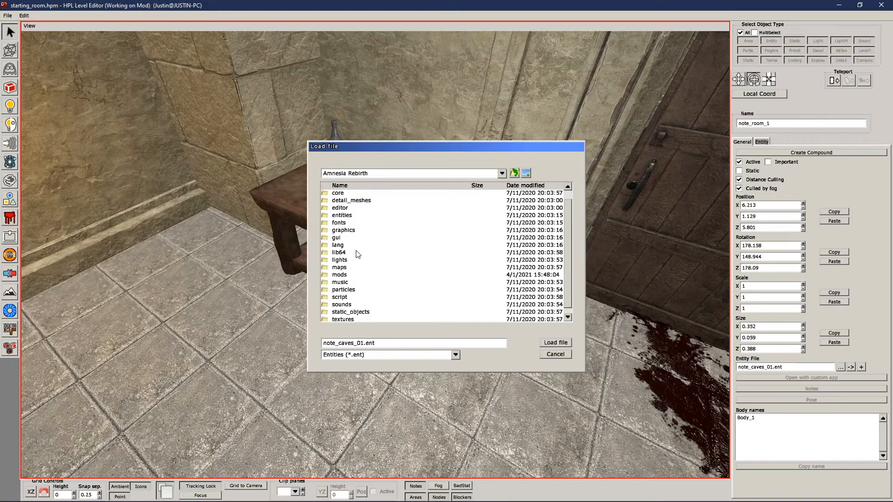
pyautogui.doubleClick(348, 277)
pyautogui.doubleClick(344, 216)
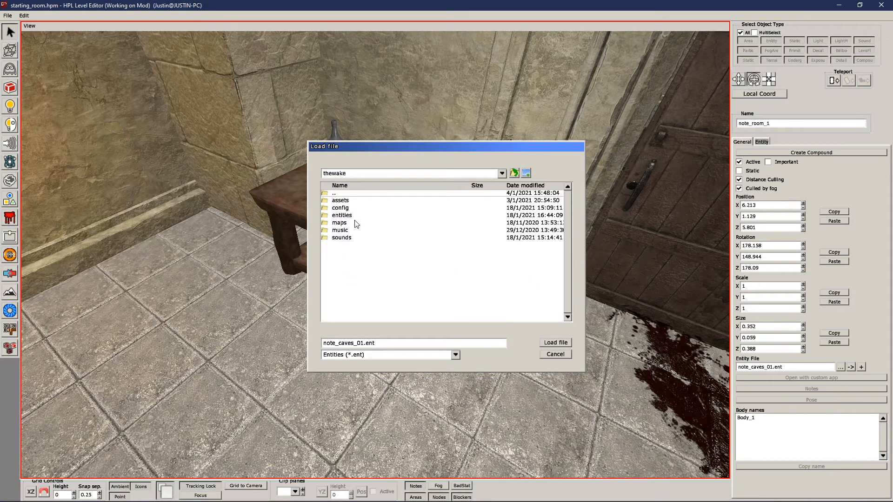
pyautogui.doubleClick(352, 217)
pyautogui.click(363, 205)
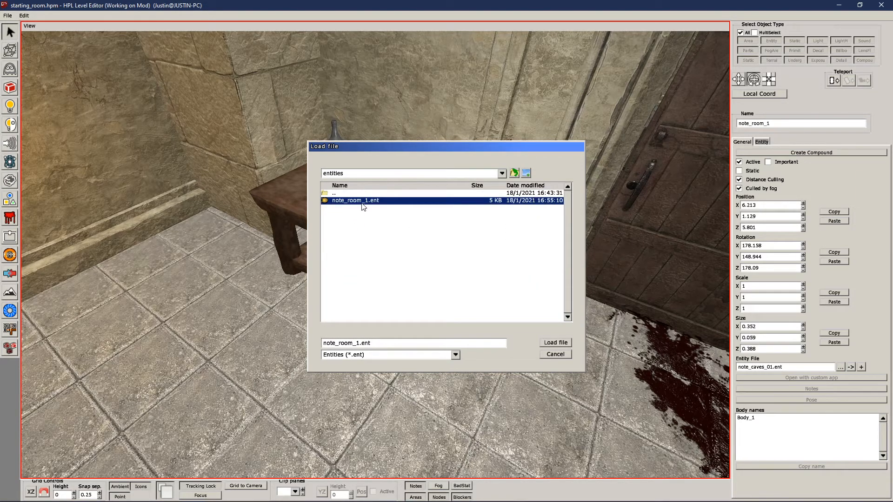
pyautogui.click(557, 343)
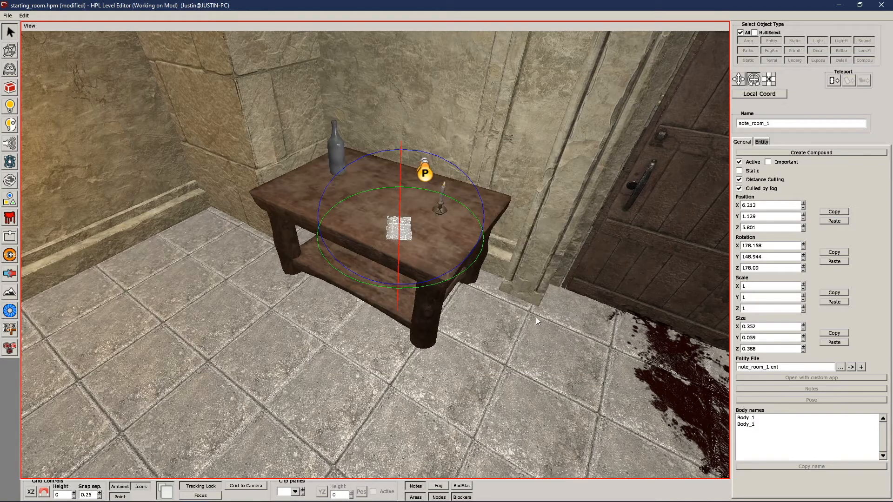
# Step: Examine the retextured note up close on the table, and save the starting_room.hpm map
pyautogui.click(506, 311)
pyautogui.scroll(6, 443, 216)
pyautogui.keyDown('alt'); pyautogui.moveTo(428, 198); pyautogui.dragTo(438, 242); pyautogui.keyUp('alt')
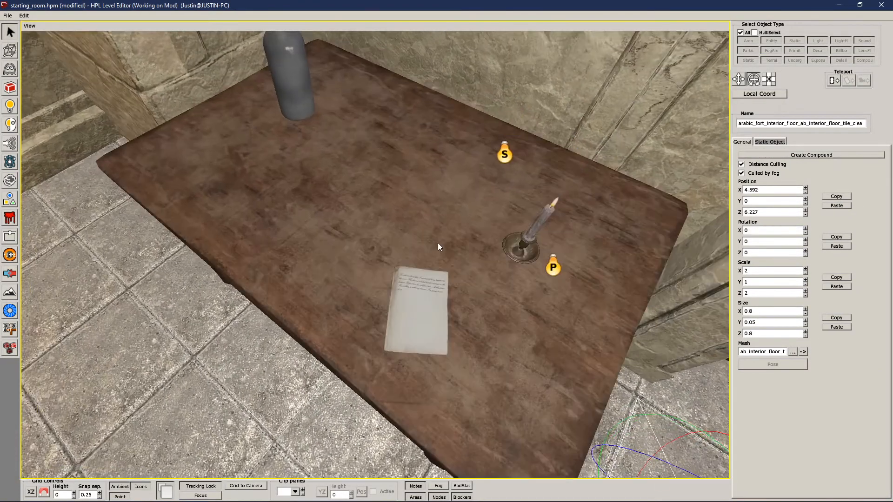
pyautogui.scroll(2, 563, 320)
pyautogui.keyDown('alt'); pyautogui.moveTo(564, 319); pyautogui.dragTo(531, 280, button='middle'); pyautogui.keyUp('alt')
pyautogui.scroll(4, 458, 241)
pyautogui.moveTo(418, 221)
pyautogui.keyDown('alt'); pyautogui.mouseDown()
pyautogui.moveTo(415, 250)
pyautogui.moveTo(416, 235)
pyautogui.mouseUp(); pyautogui.keyUp('alt')
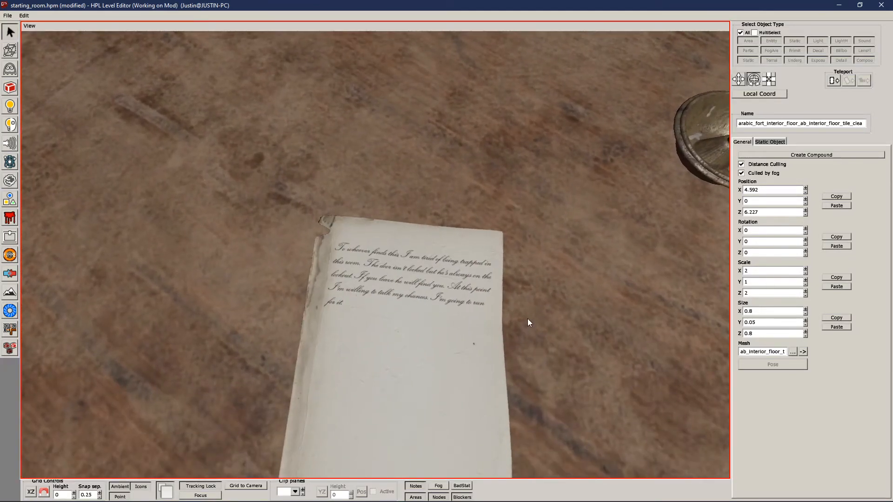
pyautogui.scroll(-5, 527, 316)
pyautogui.keyDown('alt'); pyautogui.moveTo(526, 300); pyautogui.dragTo(453, 297); pyautogui.keyUp('alt')
pyautogui.scroll(-4, 525, 248)
pyautogui.scroll(-3, 501, 320)
pyautogui.scroll(3, 500, 320)
pyautogui.hotkey('ctrl', 's')
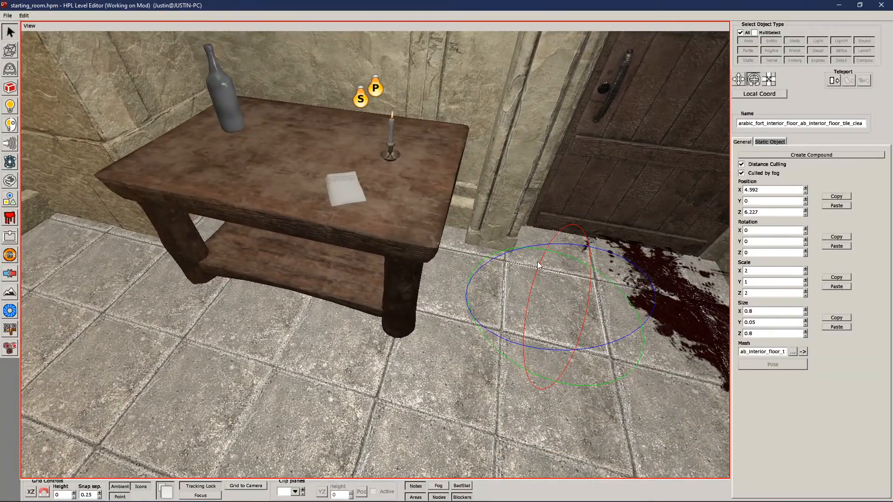
# Step: Review the note's Entity File setting and its Readable ID and OpenEntityFile properties
pyautogui.click(339, 194)
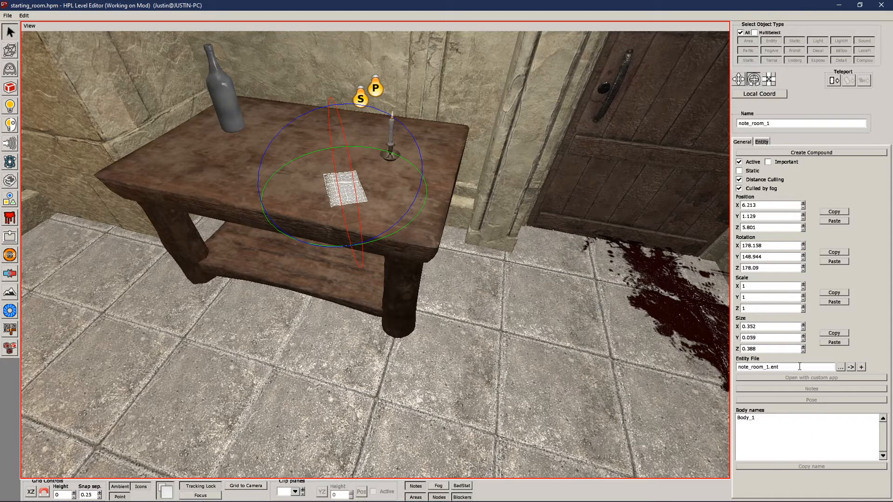
pyautogui.click(553, 400)
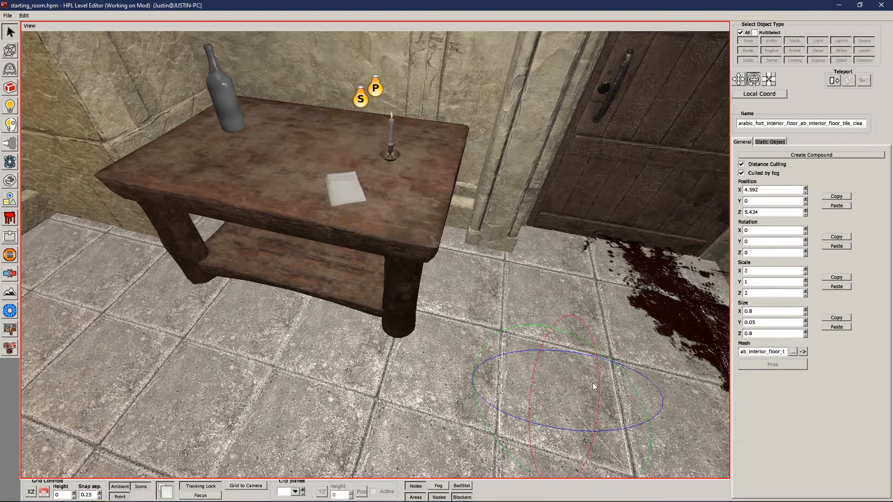
pyautogui.click(343, 192)
pyautogui.click(840, 367)
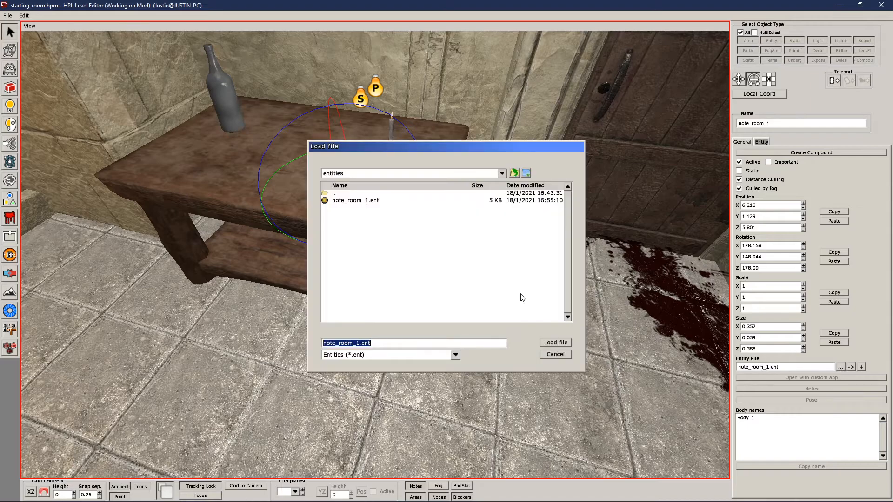
pyautogui.click(555, 354)
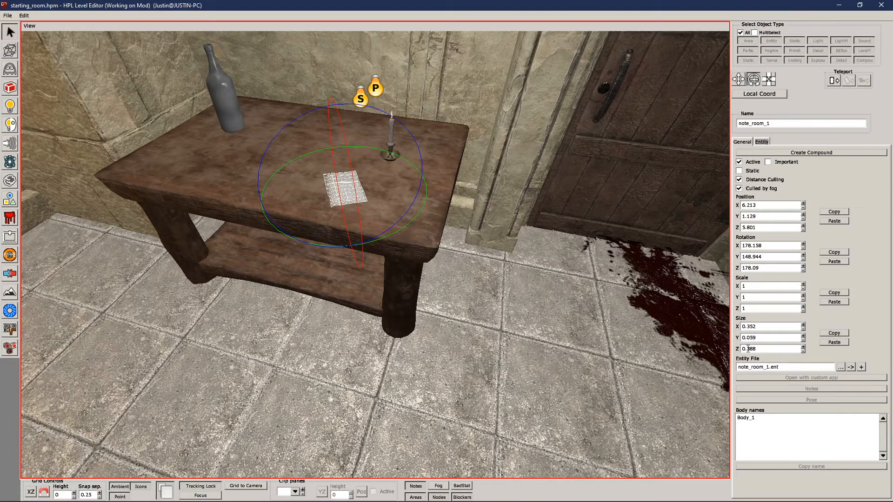
pyautogui.click(761, 141)
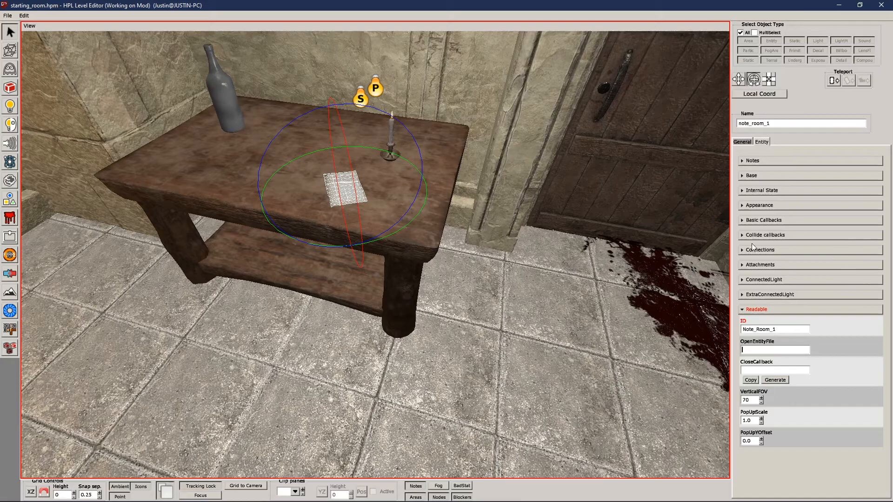
pyautogui.click(742, 142)
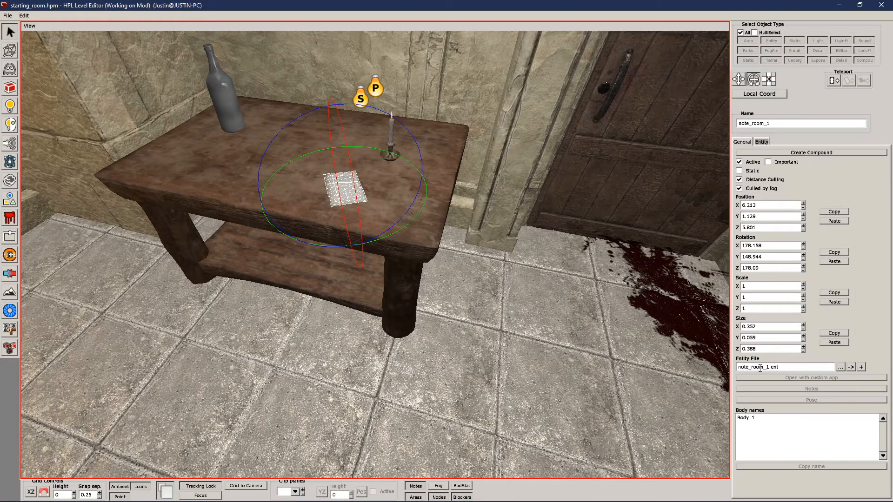
pyautogui.click(762, 142)
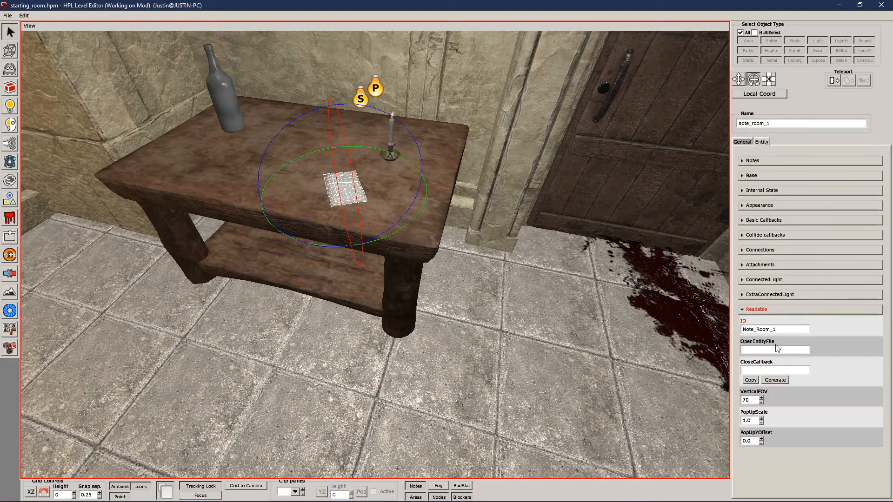
pyautogui.click(806, 350)
pyautogui.doubleClick(799, 333)
# Step: Inspect the handwriting texture on the table note from close range and from a distance
pyautogui.click(476, 343)
pyautogui.keyDown('alt'); pyautogui.moveTo(526, 322); pyautogui.dragTo(490, 365); pyautogui.keyUp('alt')
pyautogui.scroll(5, 403, 358)
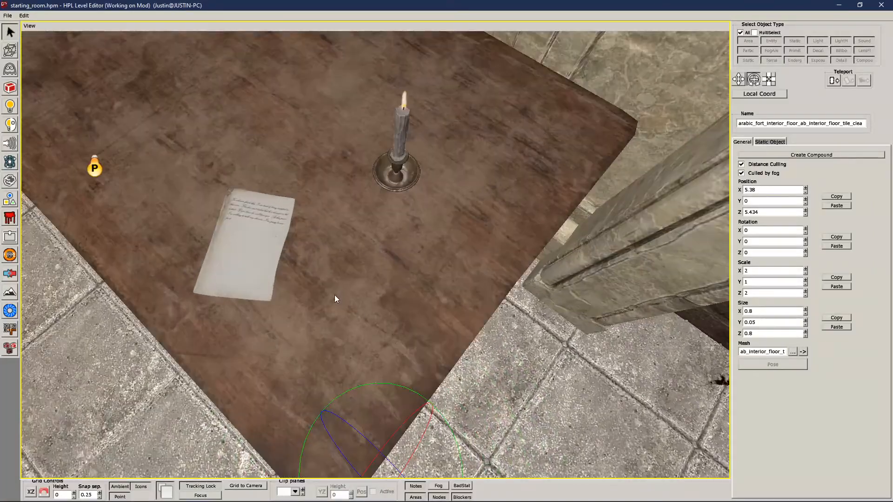
pyautogui.keyDown('alt'); pyautogui.moveTo(344, 302); pyautogui.dragTo(445, 298); pyautogui.keyUp('alt')
pyautogui.scroll(3, 444, 297)
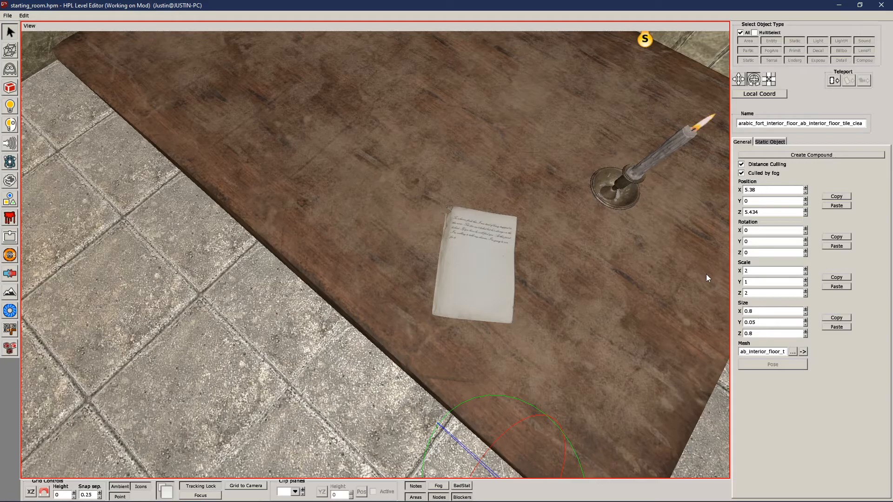
pyautogui.scroll(-6, 658, 256)
pyautogui.keyDown('alt'); pyautogui.moveTo(472, 275); pyautogui.dragTo(432, 315); pyautogui.keyUp('alt')
pyautogui.scroll(-3, 484, 263)
pyautogui.scroll(2, 433, 315)
pyautogui.scroll(2, 386, 247)
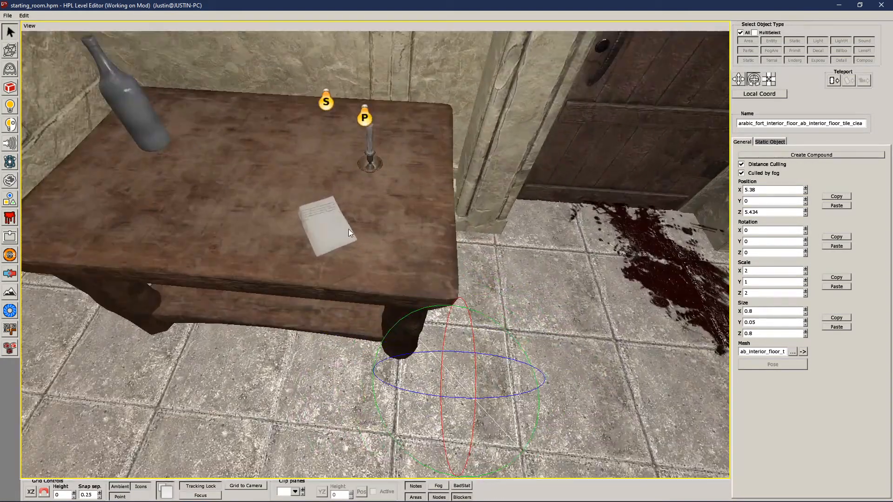
# Step: Reselect the note and examine its Readable properties and its placement in the room
pyautogui.click(325, 231)
pyautogui.click(527, 298)
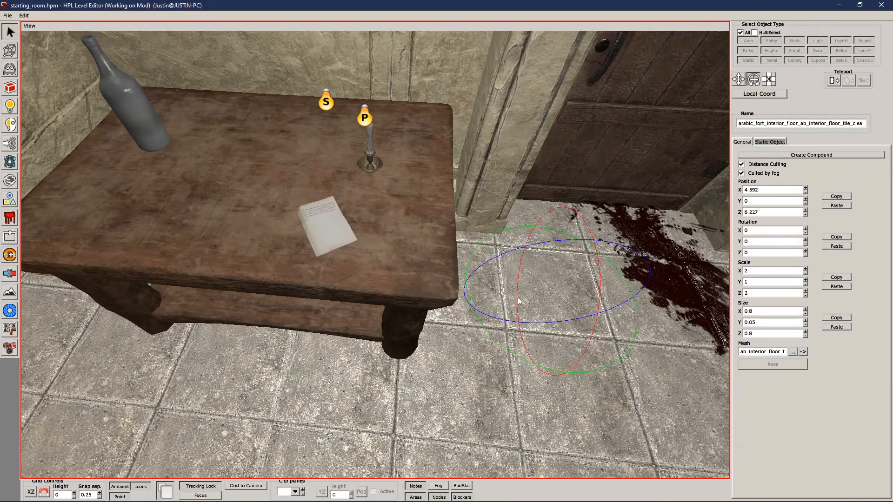
pyautogui.keyDown('alt'); pyautogui.moveTo(529, 256); pyautogui.dragTo(306, 212); pyautogui.keyUp('alt')
pyautogui.click(307, 212)
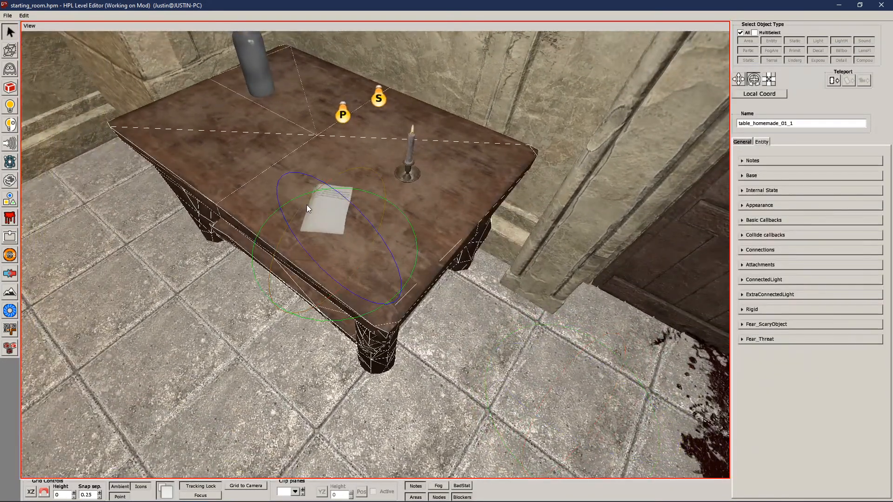
pyautogui.click(334, 211)
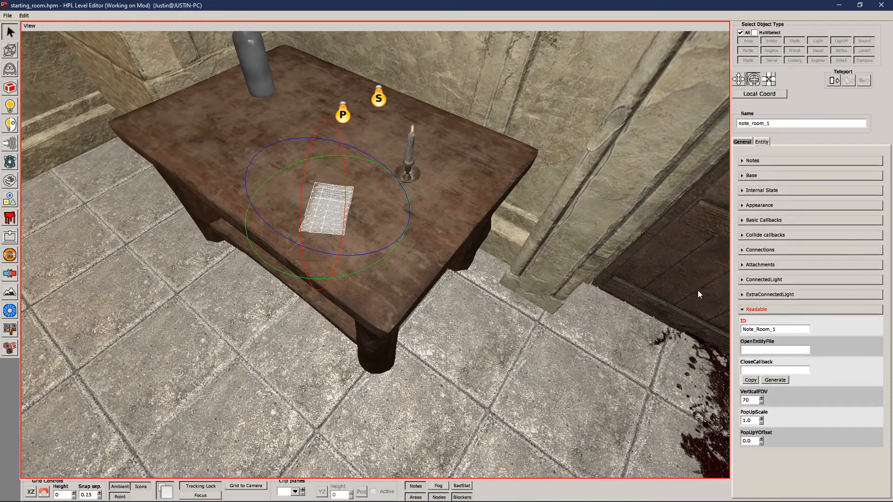
pyautogui.keyDown('alt'); pyautogui.moveTo(500, 348); pyautogui.dragTo(473, 311); pyautogui.keyUp('alt')
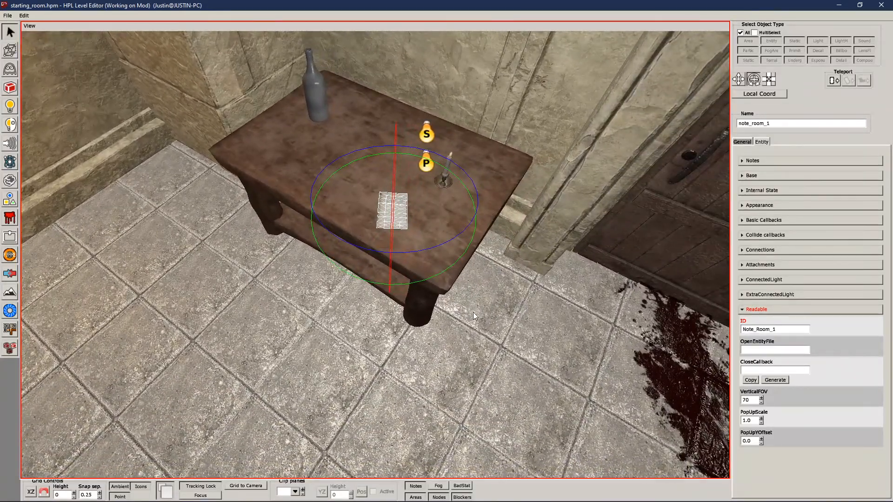
pyautogui.keyDown('alt'); pyautogui.moveTo(504, 342); pyautogui.dragTo(524, 327); pyautogui.keyUp('alt')
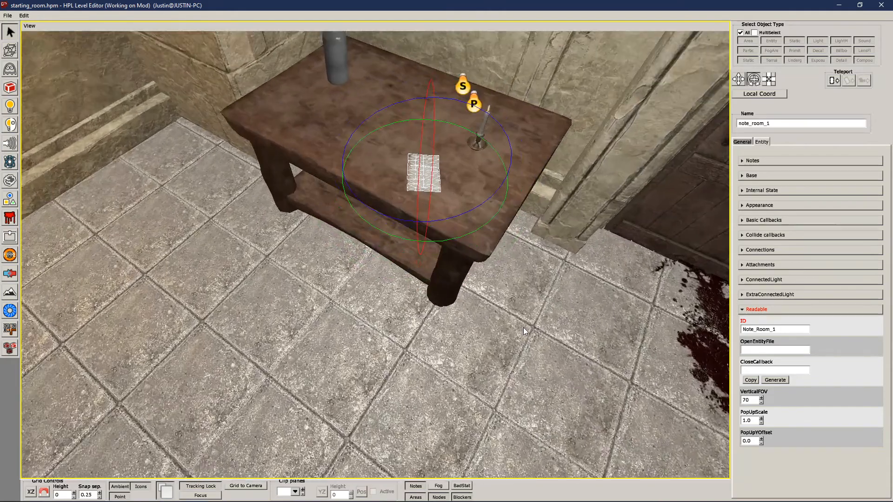
pyautogui.keyDown('alt'); pyautogui.moveTo(621, 297); pyautogui.dragTo(398, 279); pyautogui.keyUp('alt')
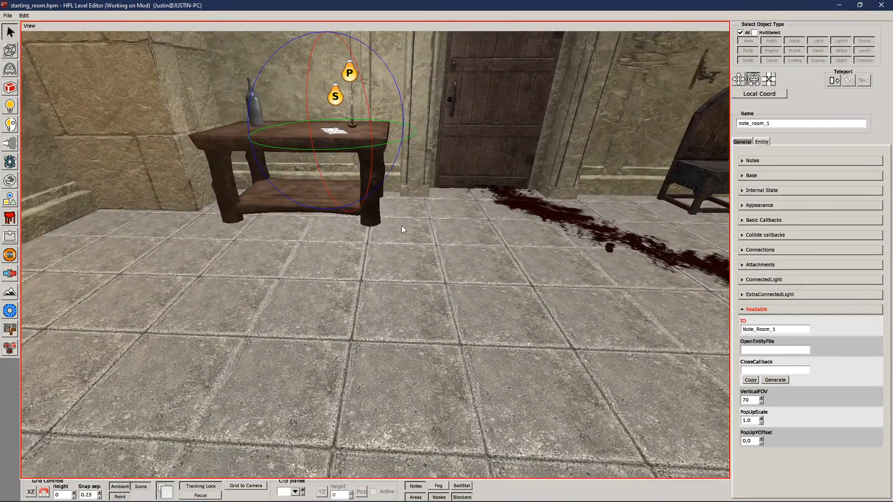
# Step: Switch to CodeLite, run the thewake project, and walk up to the note on the table in the game
pyautogui.moveTo(257, 487)
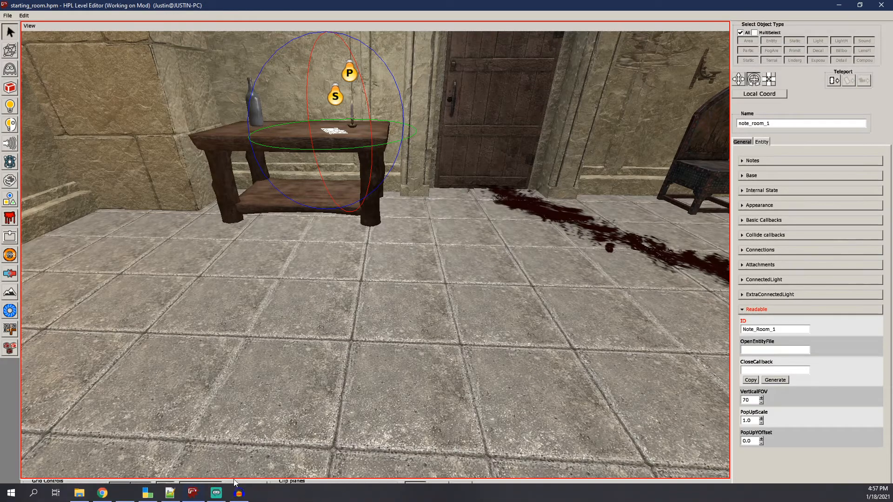
pyautogui.click(154, 495)
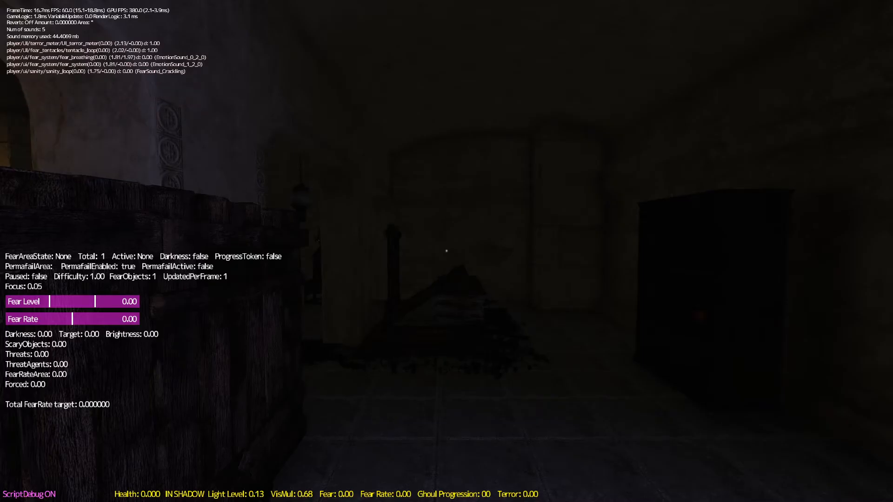
pyautogui.press('w')
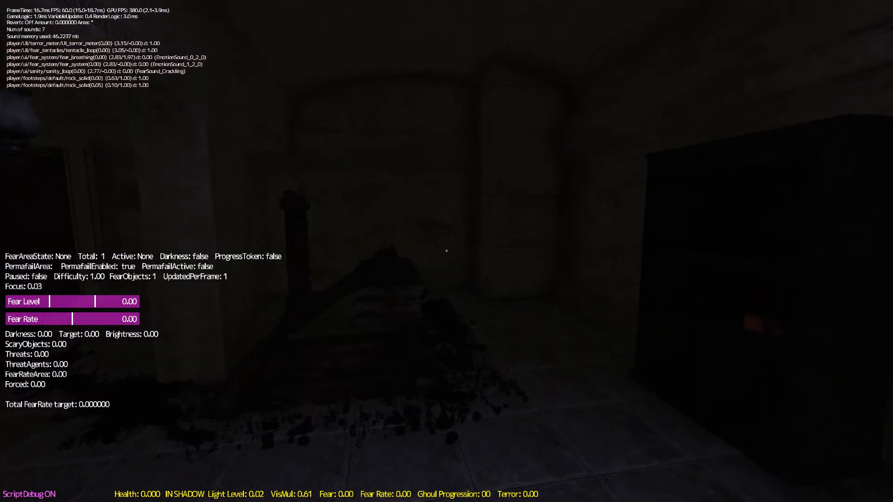
pyautogui.press('w')
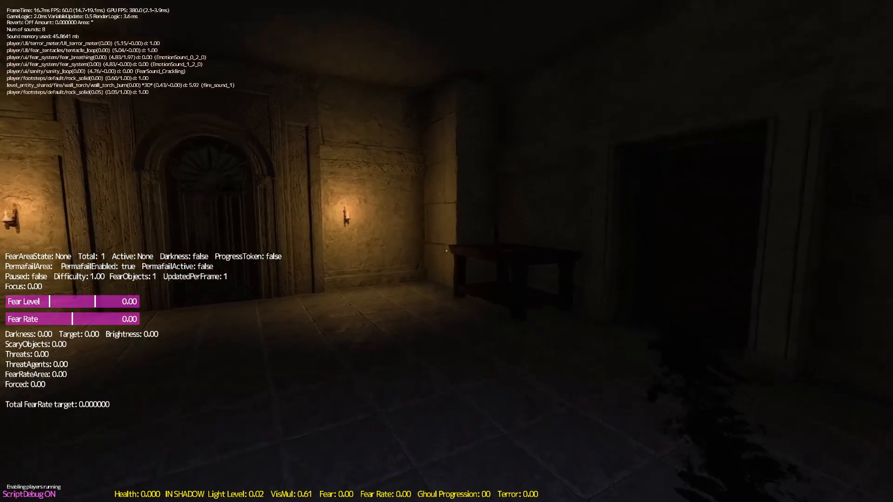
pyautogui.press('w')
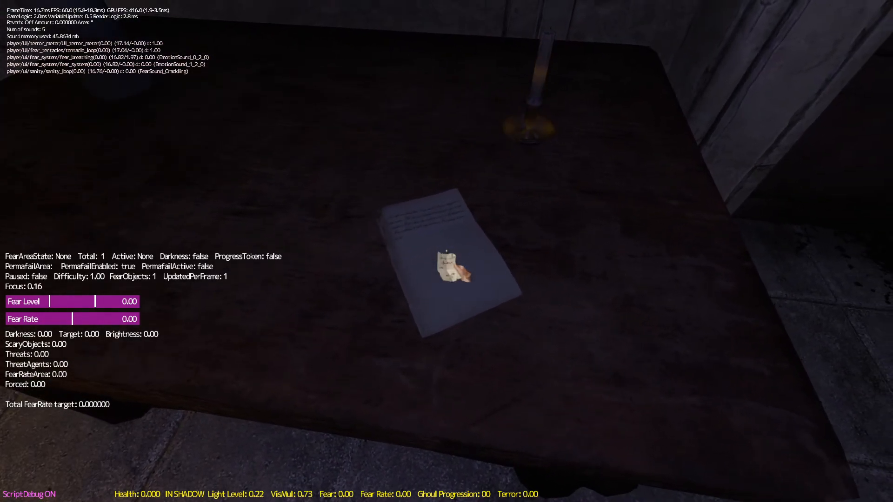
# Step: Read the note in the game with its text overlay toggled on and off, and pause the game after closing the note
pyautogui.click(447, 251)
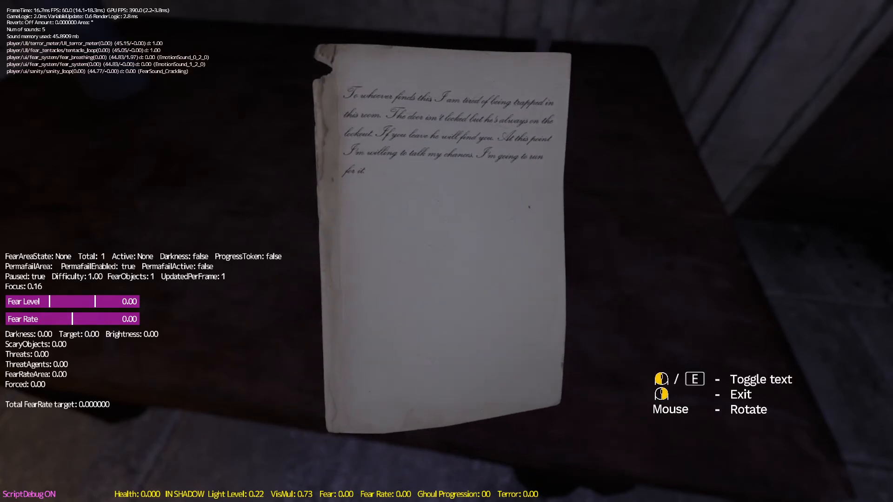
pyautogui.press('e')
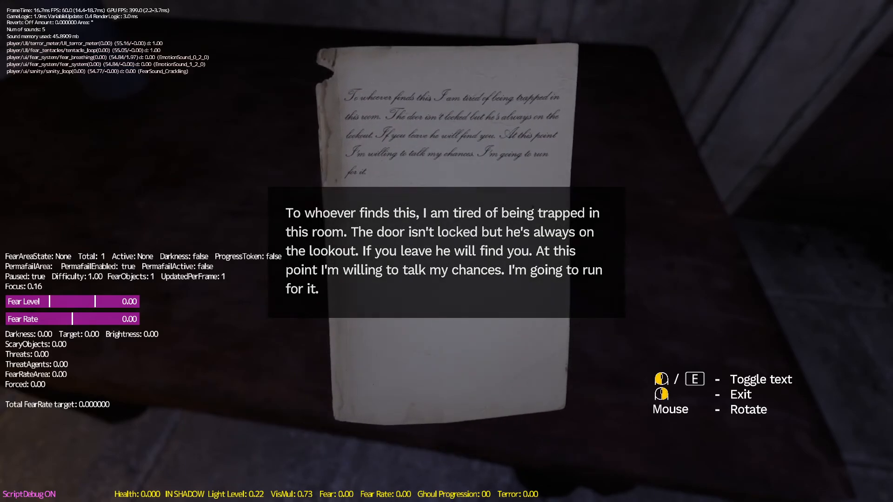
pyautogui.press('e')
pyautogui.rightClick(446, 251)
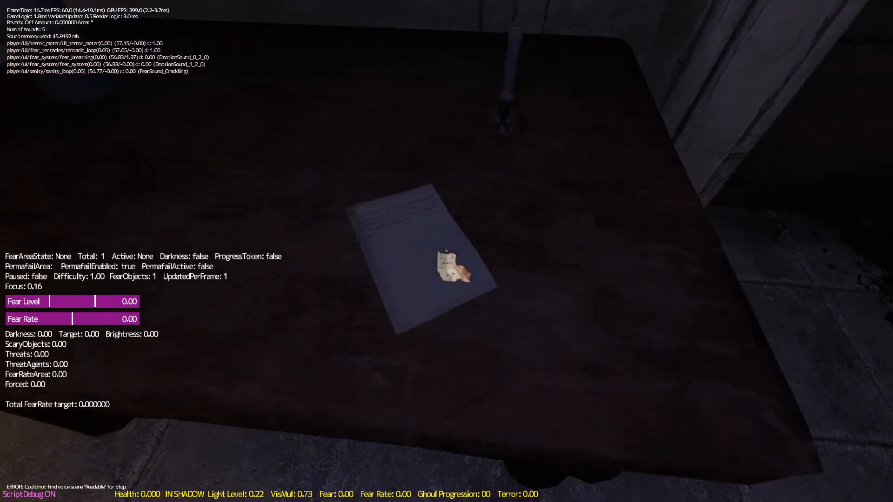
pyautogui.press('s')
pyautogui.press('Escape')
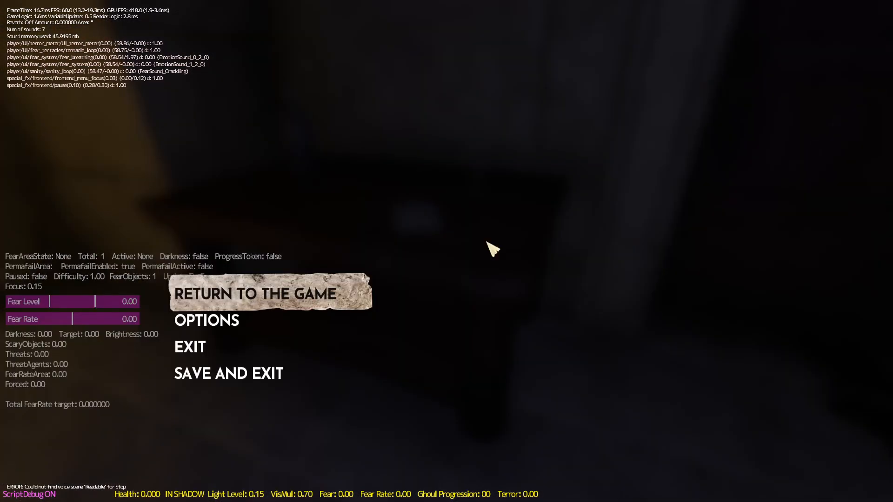